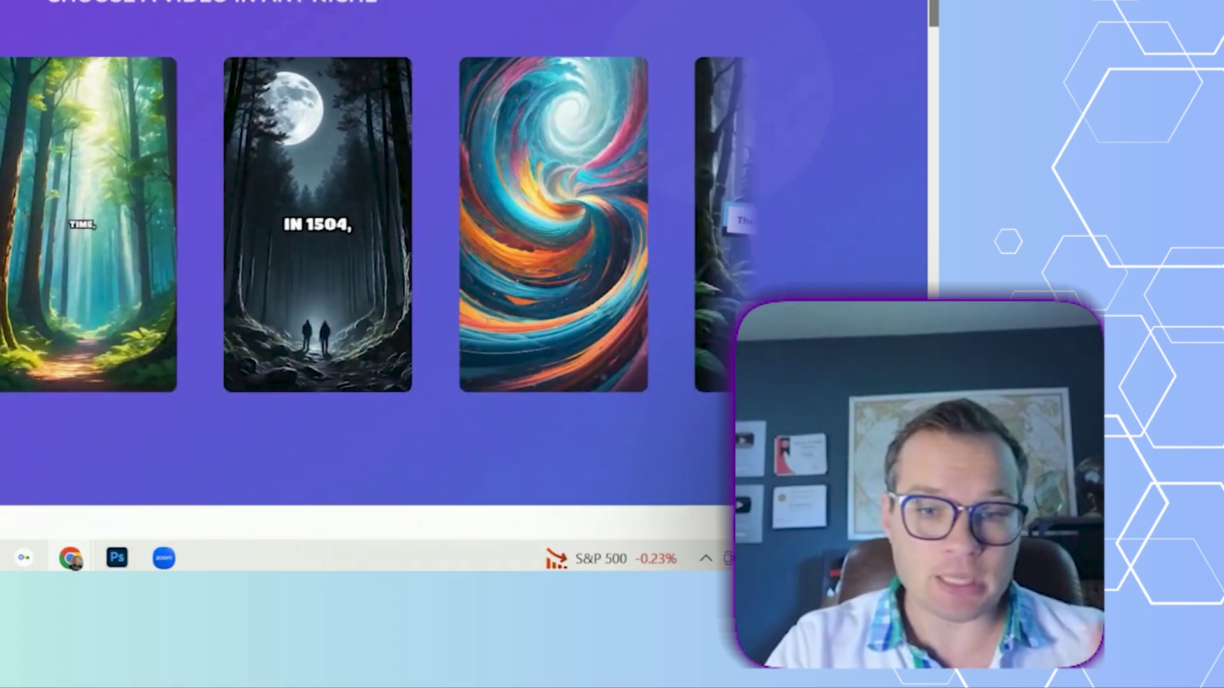
{"action": "scroll", "coordinate": [520, 159], "scroll_direction": "down", "scroll_amount": 2}
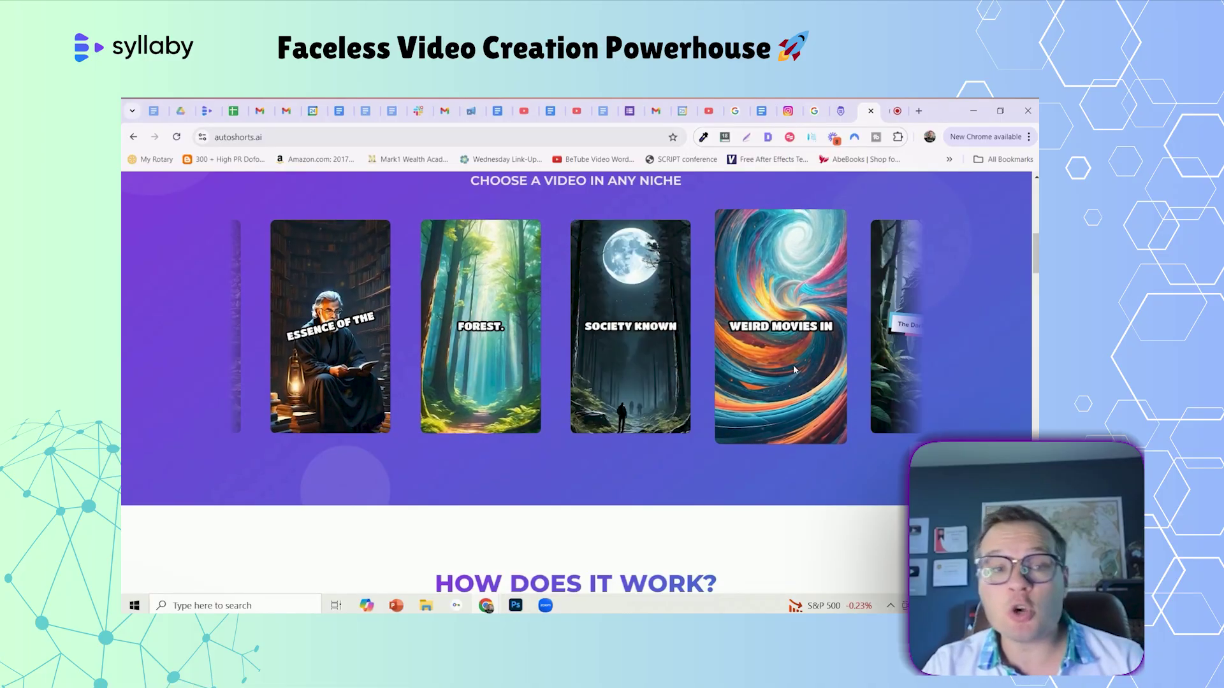
{"action": "scroll", "coordinate": [905, 350], "scroll_direction": "down", "scroll_amount": 5}
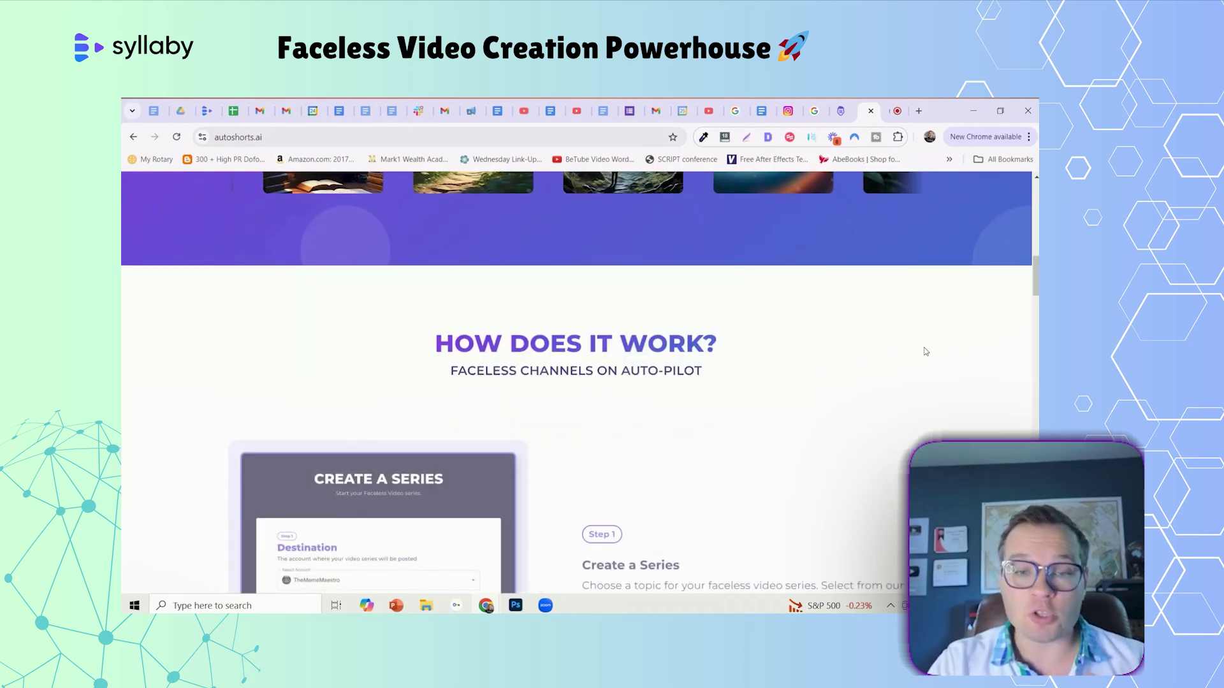
{"action": "scroll", "coordinate": [925, 352], "scroll_direction": "down", "scroll_amount": 5}
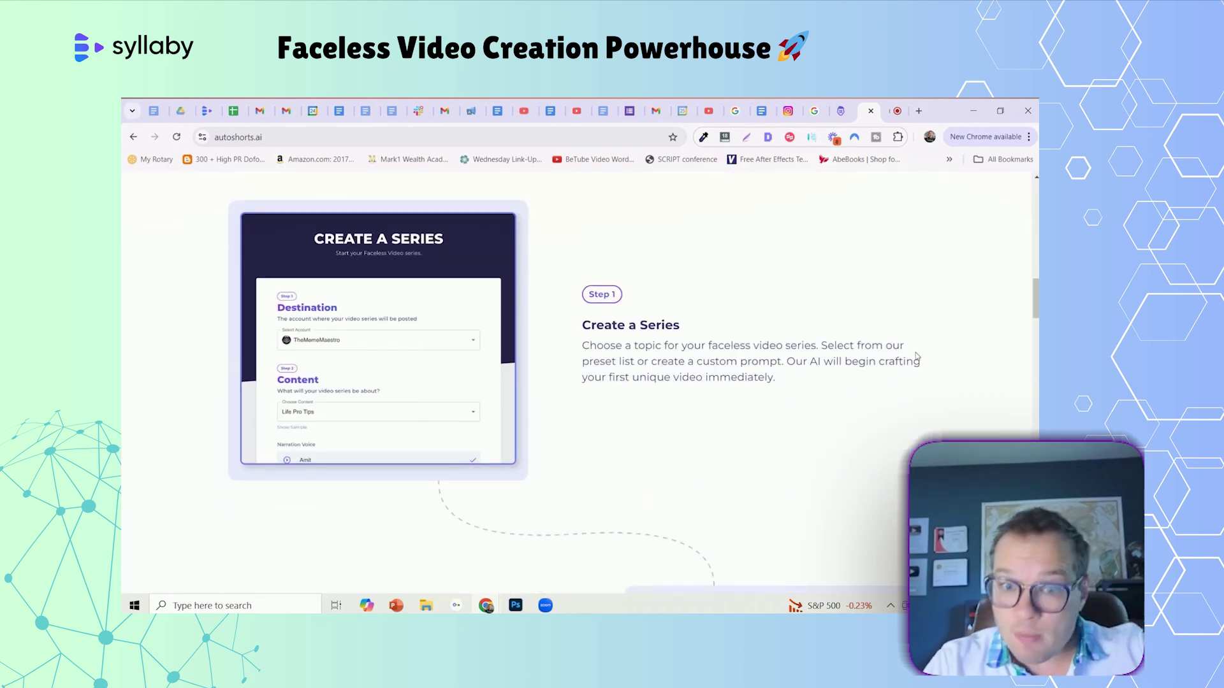
{"action": "scroll", "coordinate": [887, 332], "scroll_direction": "down", "scroll_amount": 5}
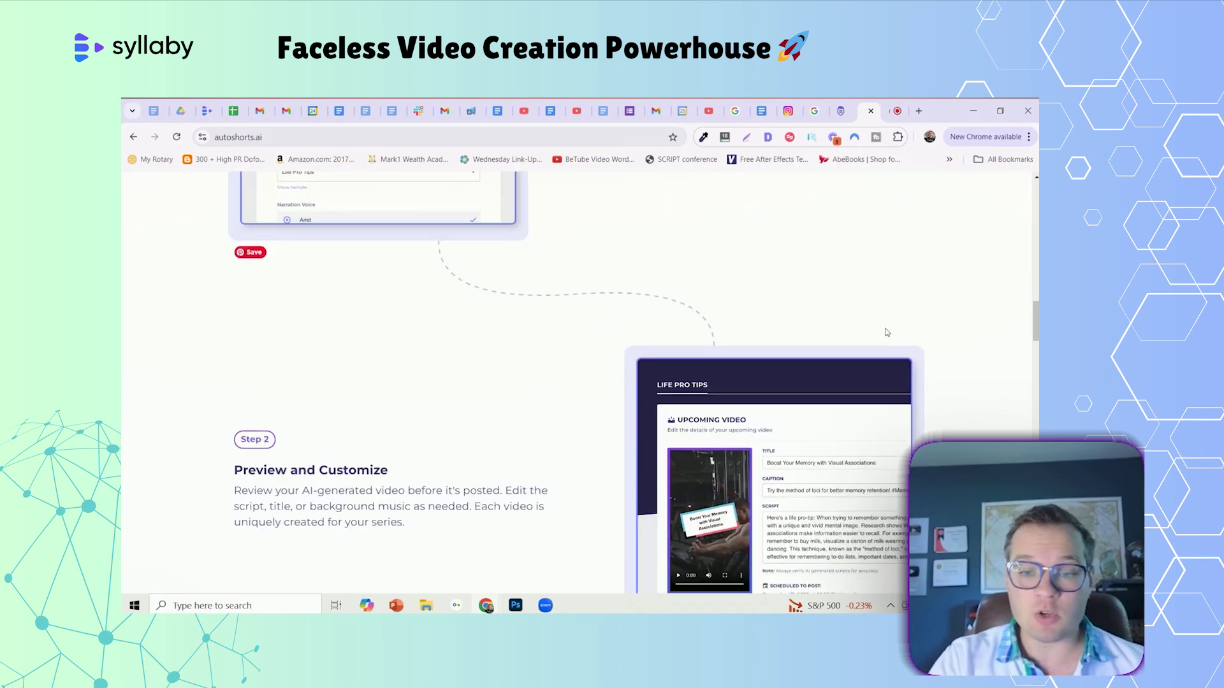
{"action": "scroll", "coordinate": [889, 332], "scroll_direction": "down", "scroll_amount": 5}
{"action": "scroll", "coordinate": [894, 332], "scroll_direction": "down", "scroll_amount": 5}
{"action": "scroll", "coordinate": [899, 331], "scroll_direction": "down", "scroll_amount": 10}
{"action": "scroll", "coordinate": [905, 331], "scroll_direction": "up", "scroll_amount": 5}
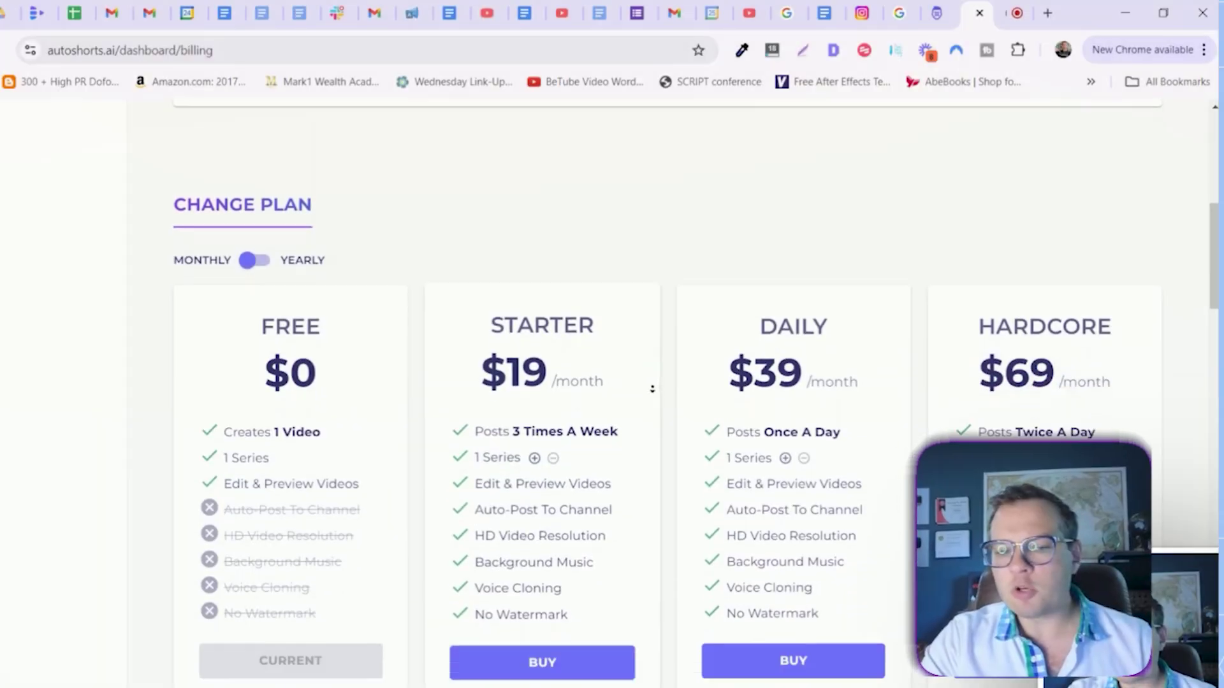
{"action": "scroll", "coordinate": [647, 388], "scroll_direction": "down", "scroll_amount": 1}
Highlight the Starter plan's posting frequency and series allowance, then view the posting destination choices for a new series.
{"action": "left_click_drag", "start_coordinate": [472, 378], "coordinate": [630, 377]}
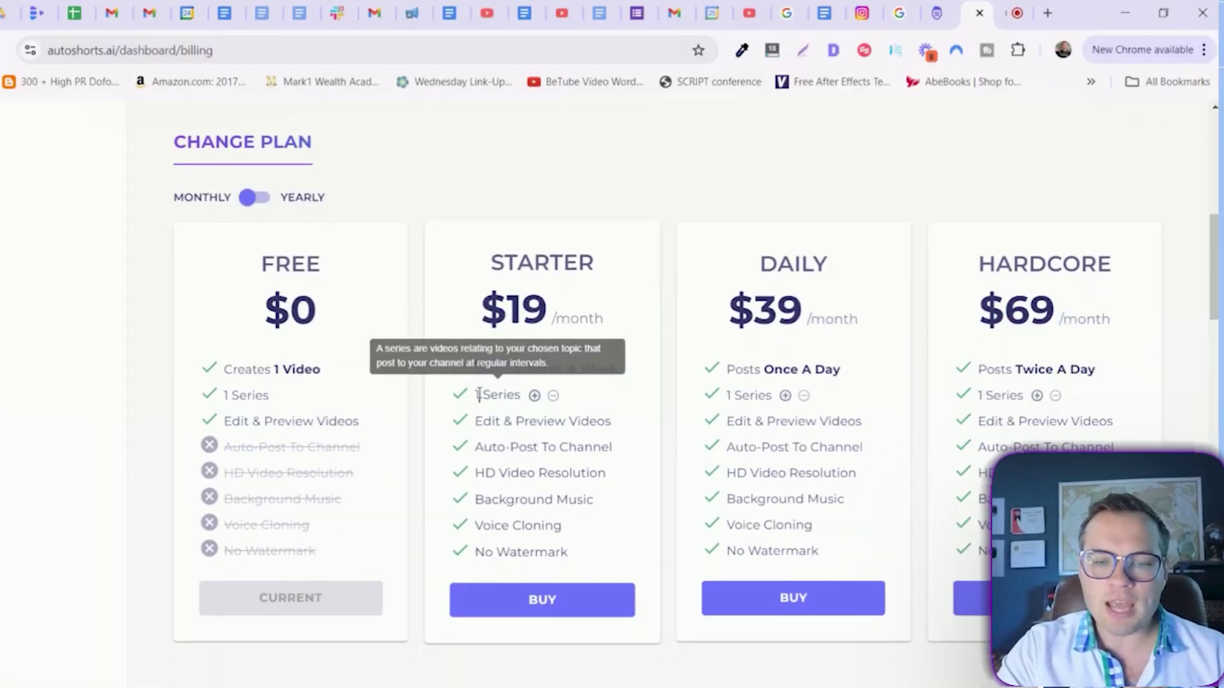
{"action": "left_click_drag", "start_coordinate": [480, 396], "coordinate": [567, 402]}
{"action": "scroll", "coordinate": [517, 516], "scroll_direction": "up", "scroll_amount": 5}
{"action": "left_click", "coordinate": [48, 286]}
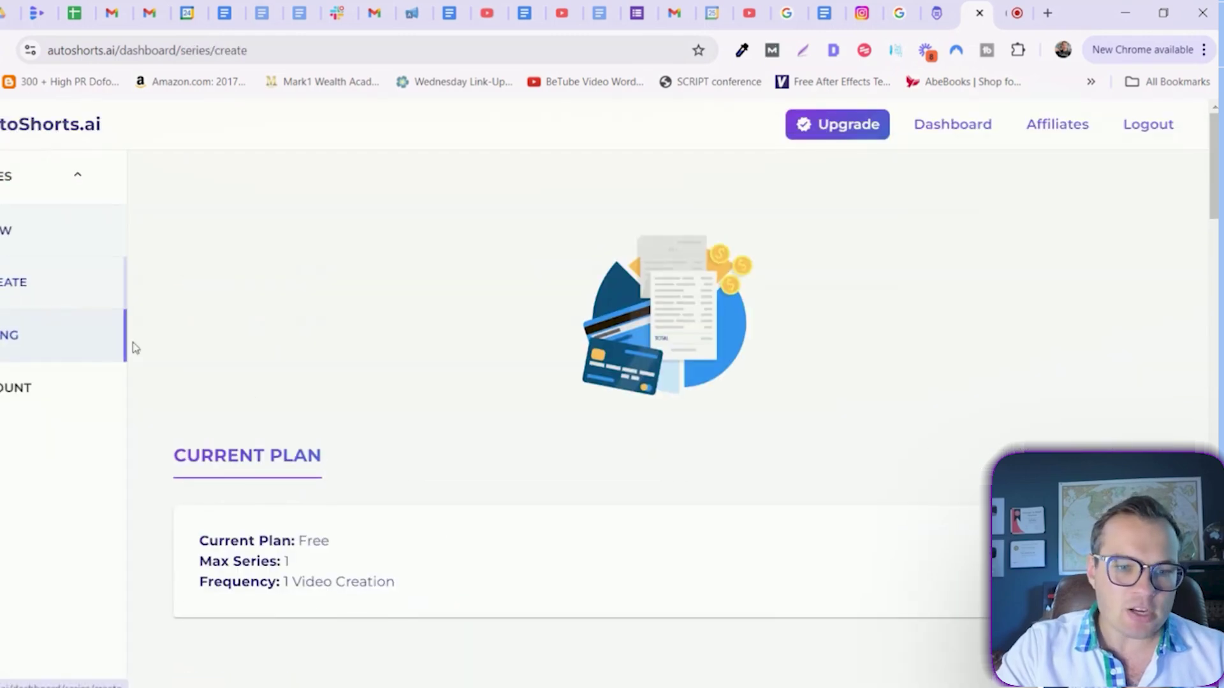
{"action": "left_click", "coordinate": [587, 489]}
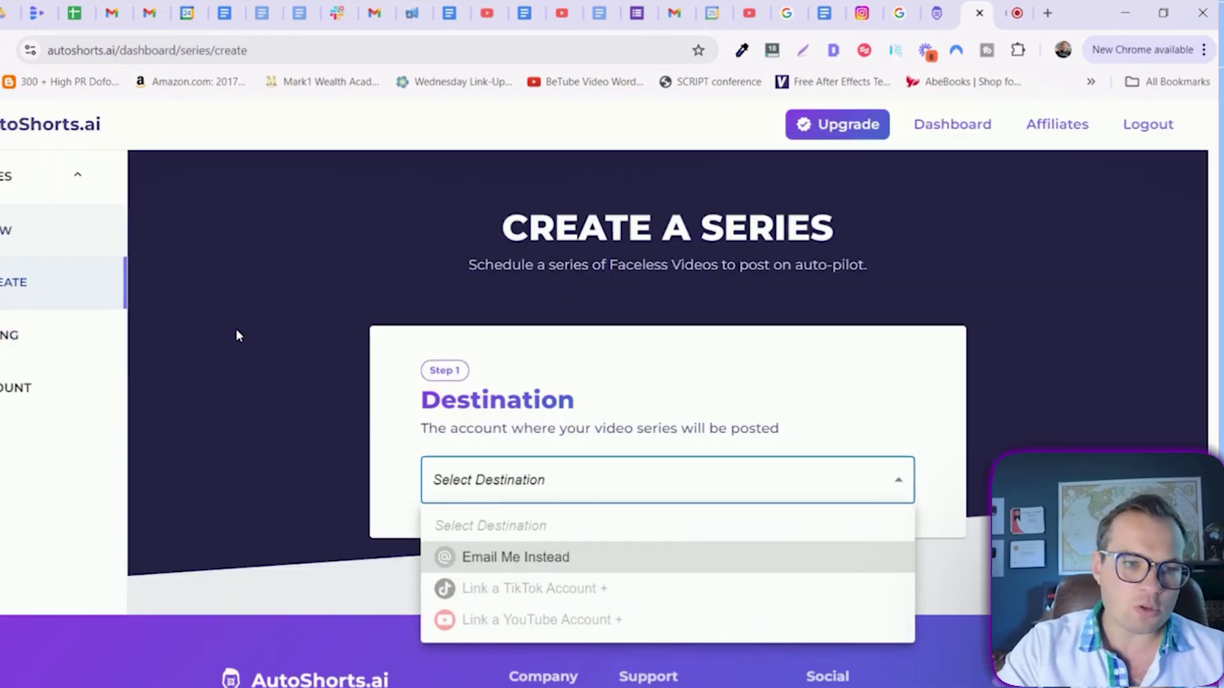
{"action": "left_click", "coordinate": [247, 361]}
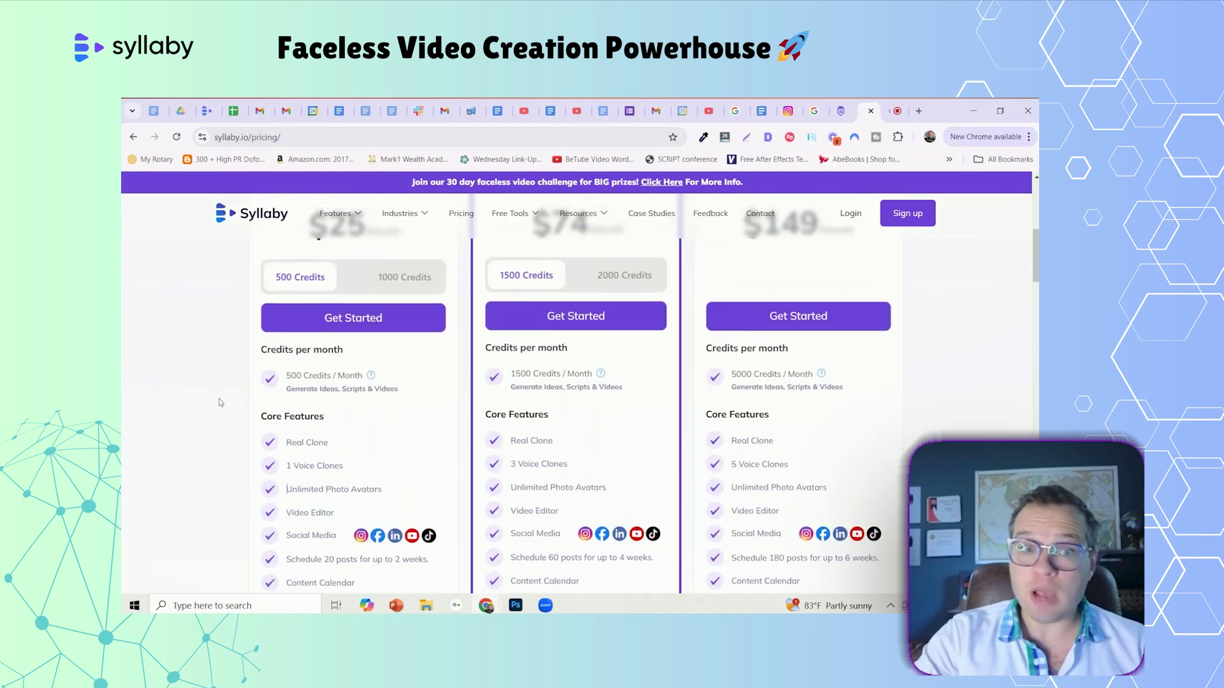
{"action": "scroll", "coordinate": [234, 326], "scroll_direction": "down", "scroll_amount": 1}
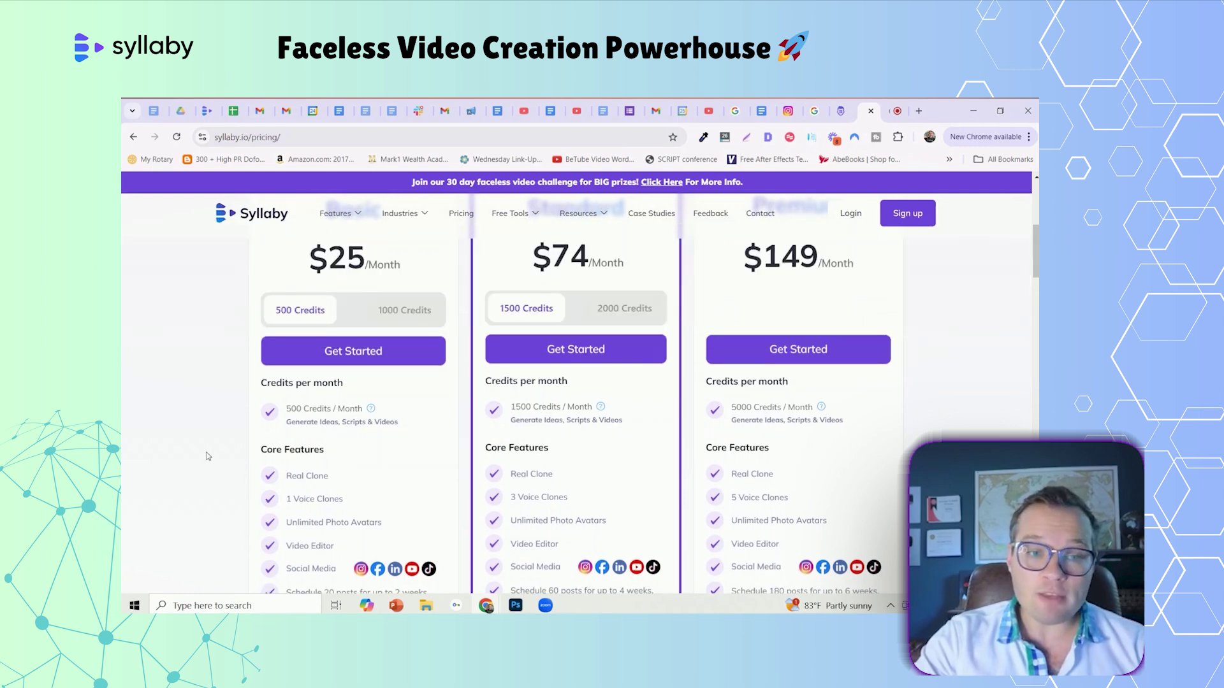
{"action": "scroll", "coordinate": [210, 412], "scroll_direction": "down", "scroll_amount": 1}
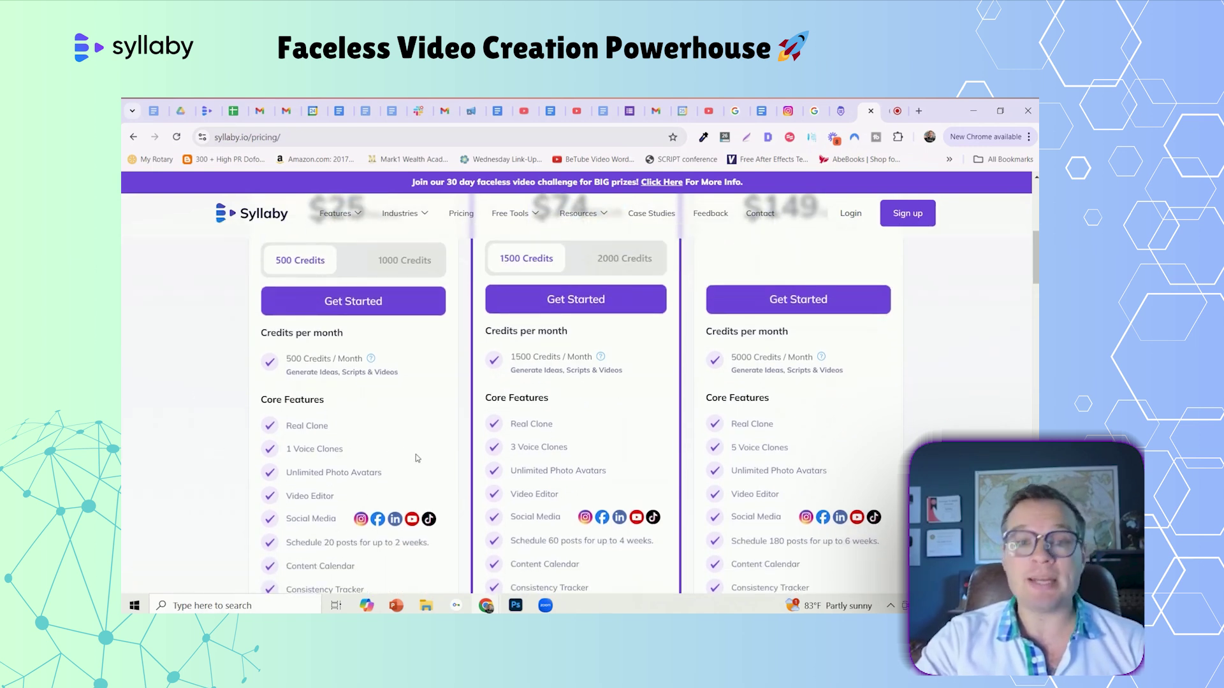
{"action": "scroll", "coordinate": [383, 455], "scroll_direction": "down", "scroll_amount": 1}
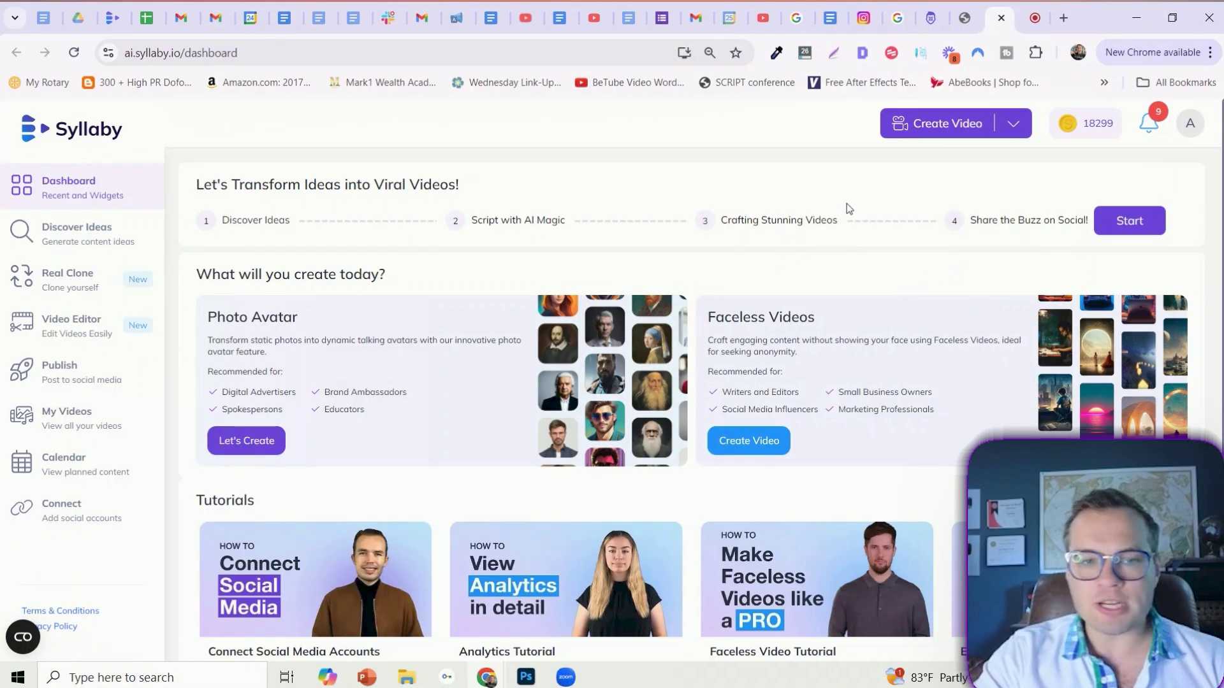
Start a new faceless video and choose the Hyper Realism visual style from the full gallery.
{"action": "left_click", "coordinate": [751, 444]}
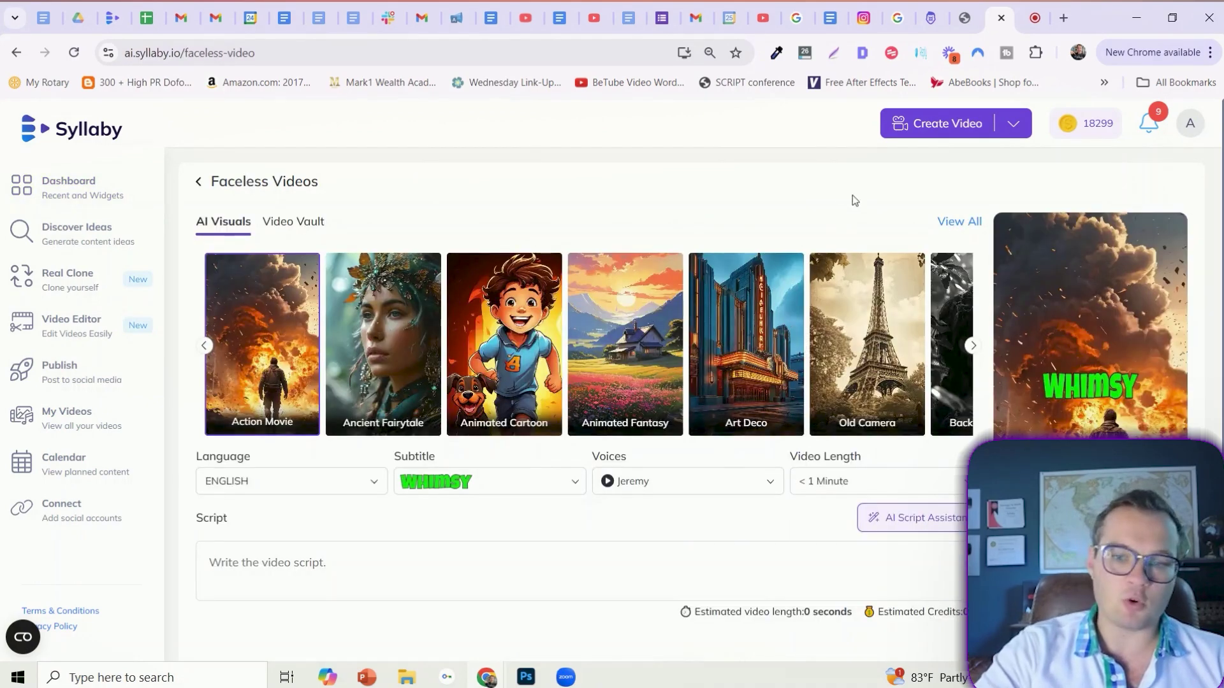
{"action": "left_click", "coordinate": [956, 229]}
{"action": "scroll", "coordinate": [612, 372], "scroll_direction": "up", "scroll_amount": 3}
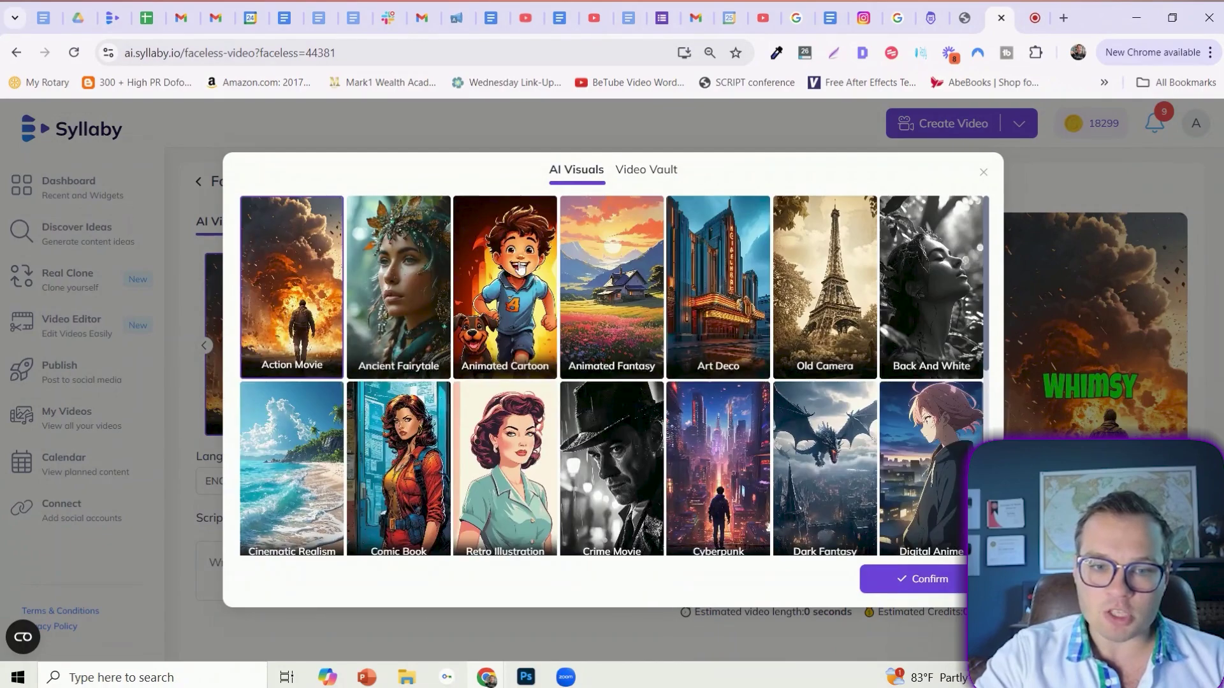
{"action": "scroll", "coordinate": [574, 297], "scroll_direction": "down", "scroll_amount": 3}
{"action": "left_click", "coordinate": [959, 332]}
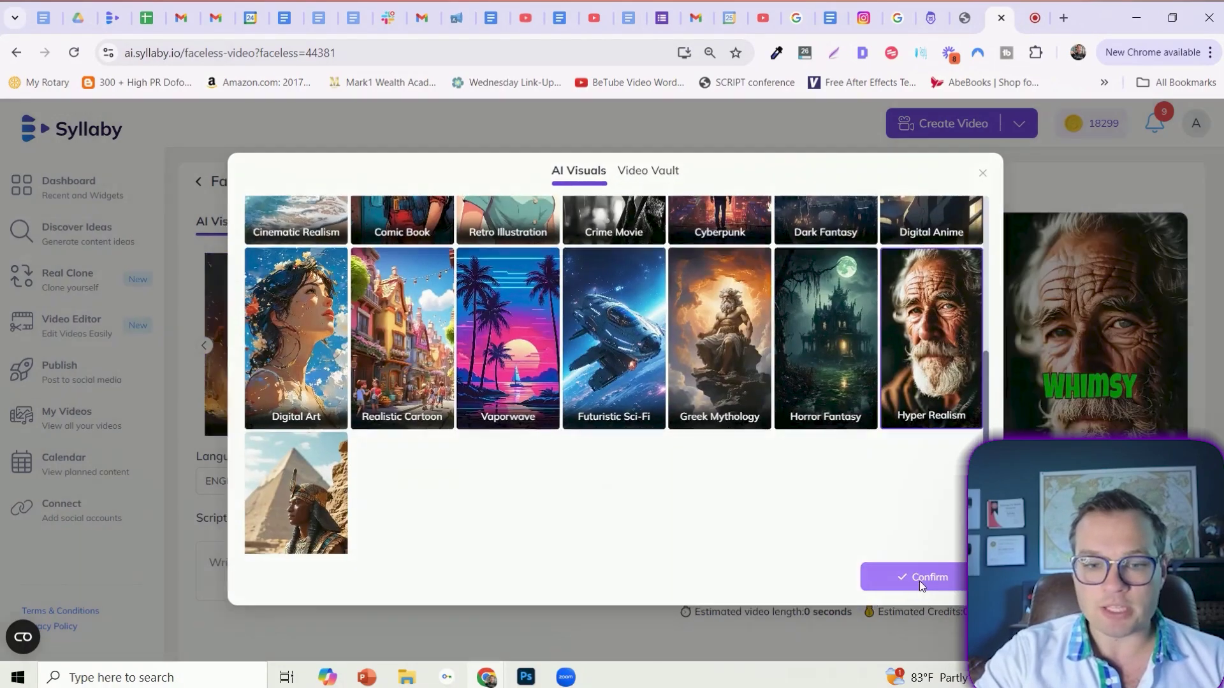
{"action": "left_click", "coordinate": [919, 581]}
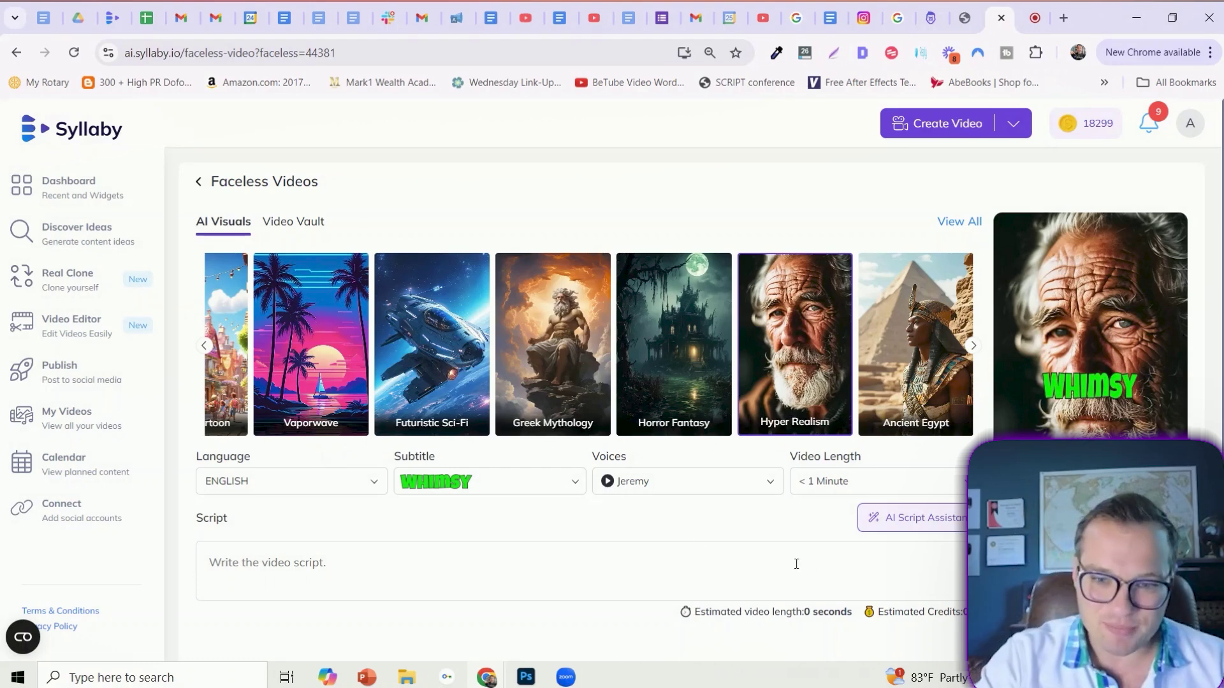
Review the language, subtitle style and video length options, keeping English and under one minute.
{"action": "left_click", "coordinate": [287, 481]}
{"action": "left_click", "coordinate": [492, 482]}
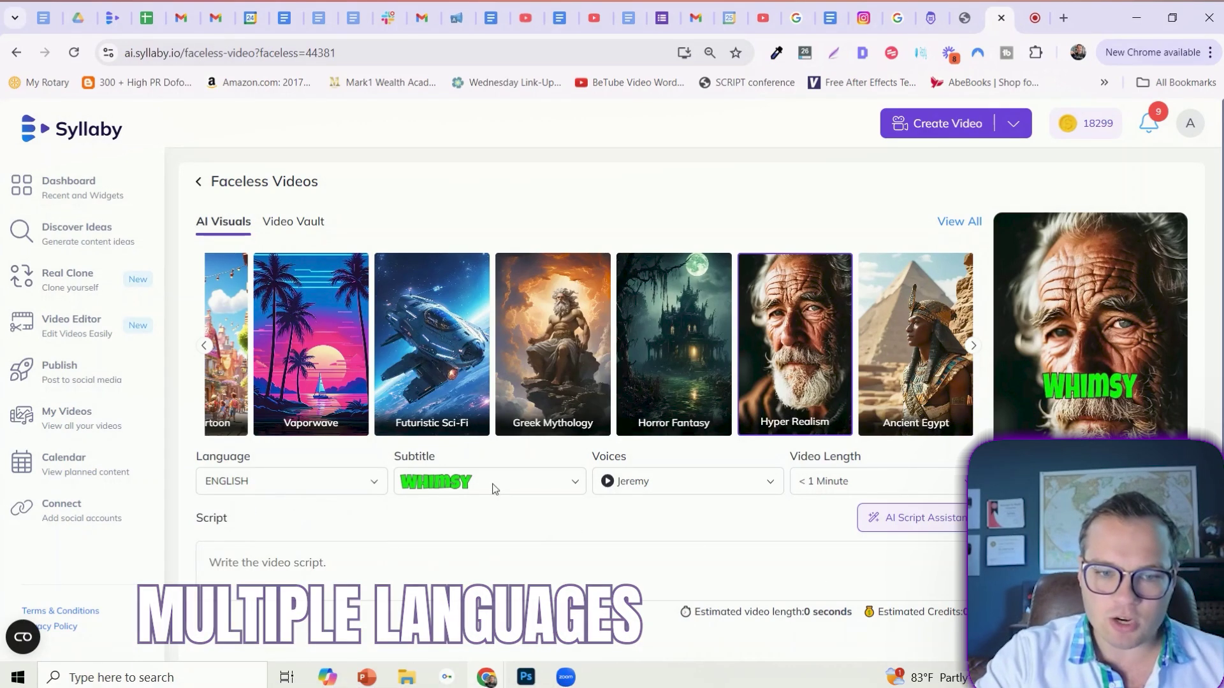
{"action": "scroll", "coordinate": [555, 568], "scroll_direction": "up", "scroll_amount": 1}
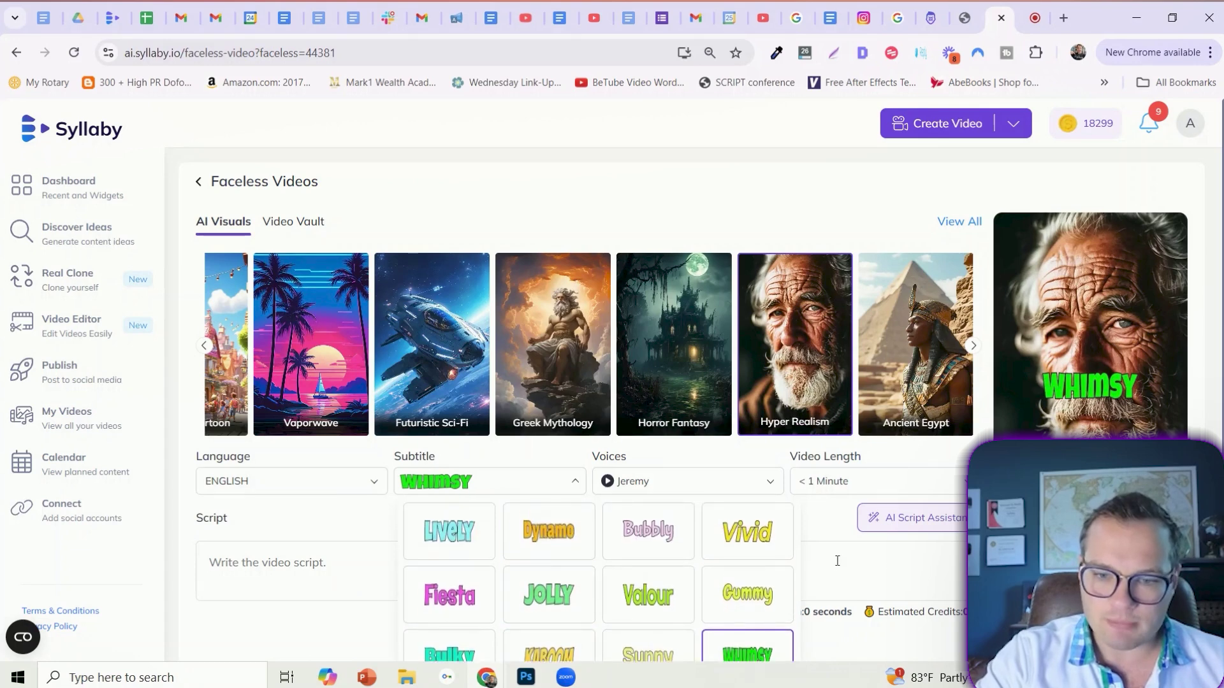
{"action": "left_click", "coordinate": [837, 536]}
{"action": "left_click", "coordinate": [849, 483]}
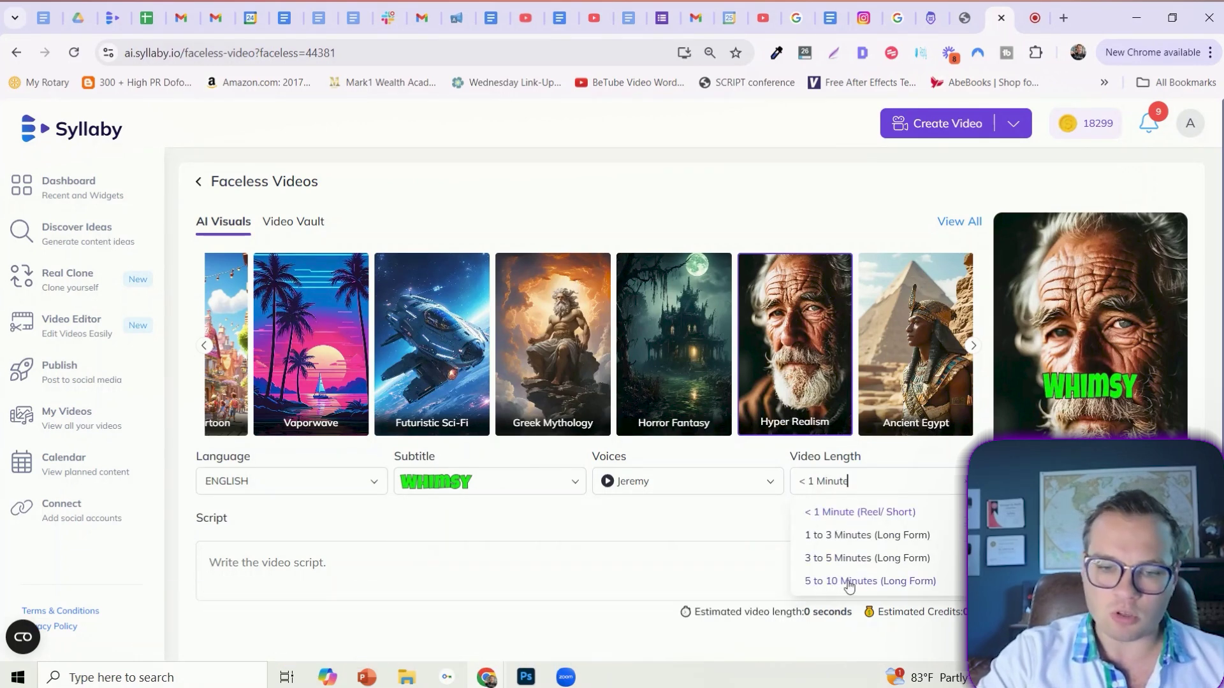
{"action": "left_click", "coordinate": [678, 518]}
Switch the narration voice to Austin FINAL.
{"action": "left_click", "coordinate": [650, 482]}
{"action": "scroll", "coordinate": [472, 492], "scroll_direction": "down", "scroll_amount": 3}
{"action": "scroll", "coordinate": [656, 383], "scroll_direction": "down", "scroll_amount": 2}
{"action": "scroll", "coordinate": [657, 355], "scroll_direction": "up", "scroll_amount": 2}
{"action": "scroll", "coordinate": [631, 548], "scroll_direction": "up", "scroll_amount": 3}
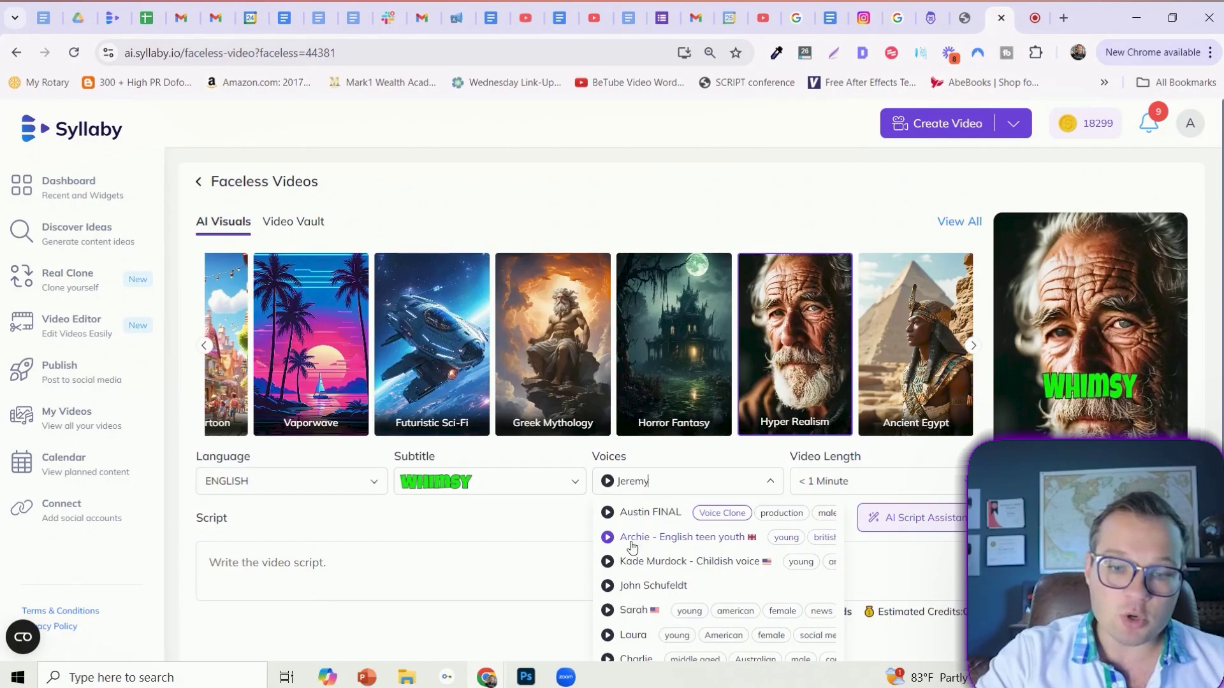
{"action": "left_click", "coordinate": [649, 513]}
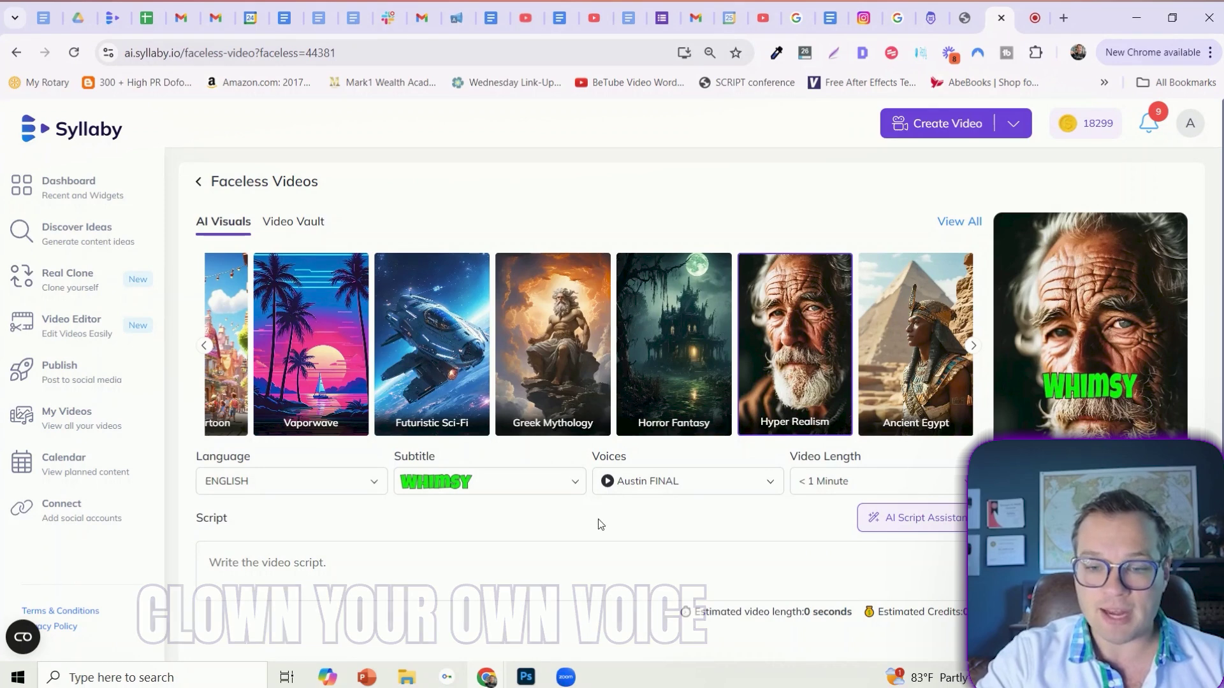
{"action": "left_click", "coordinate": [929, 522]}
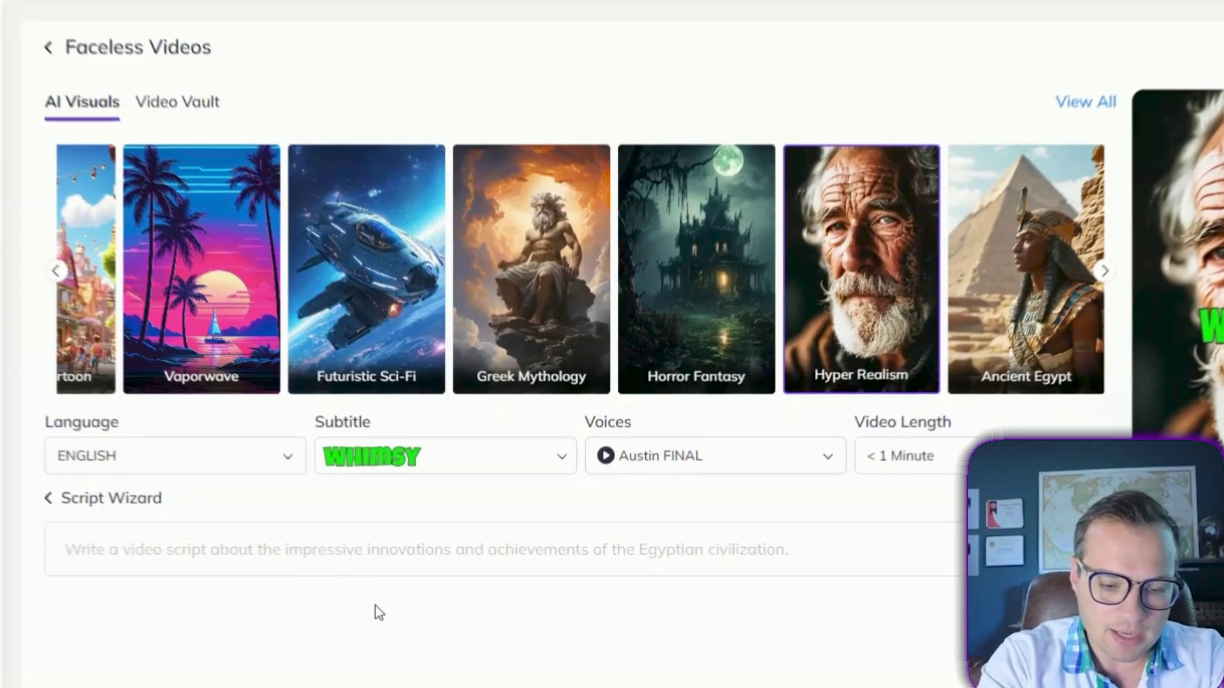
{"action": "type", "text": "scary story"}
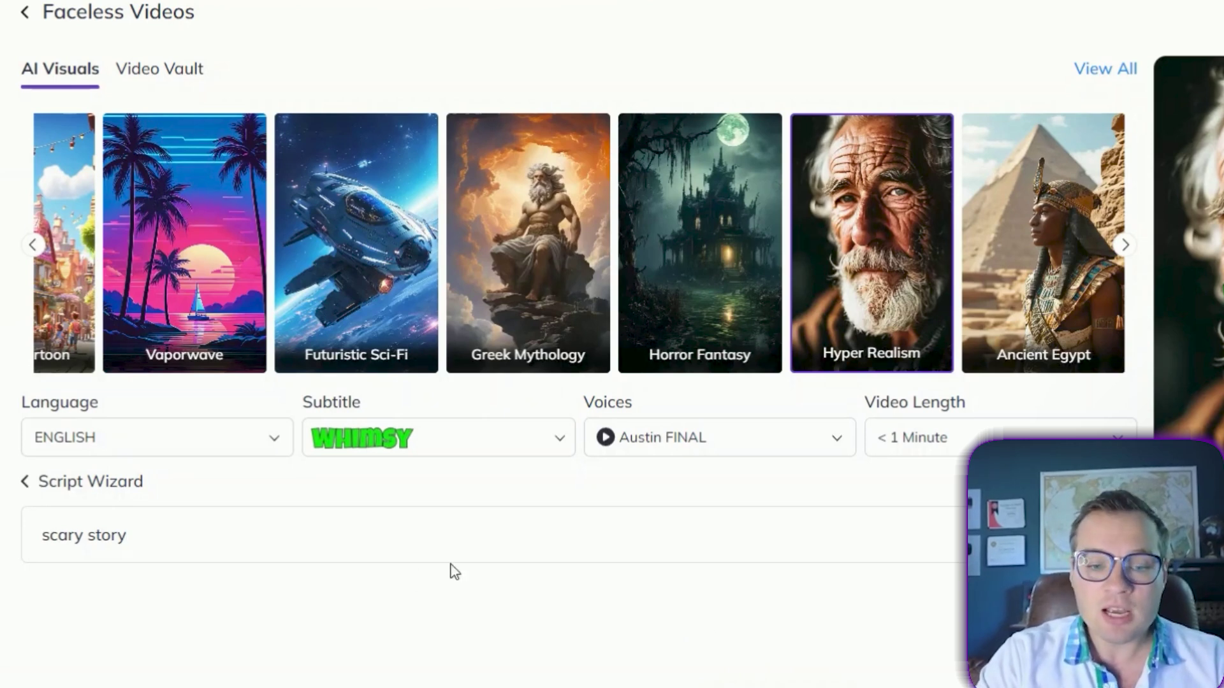
Generate a script from the scary story prompt and tidy stray characters out of the result.
{"action": "left_click_drag", "start_coordinate": [129, 538], "coordinate": [42, 546]}
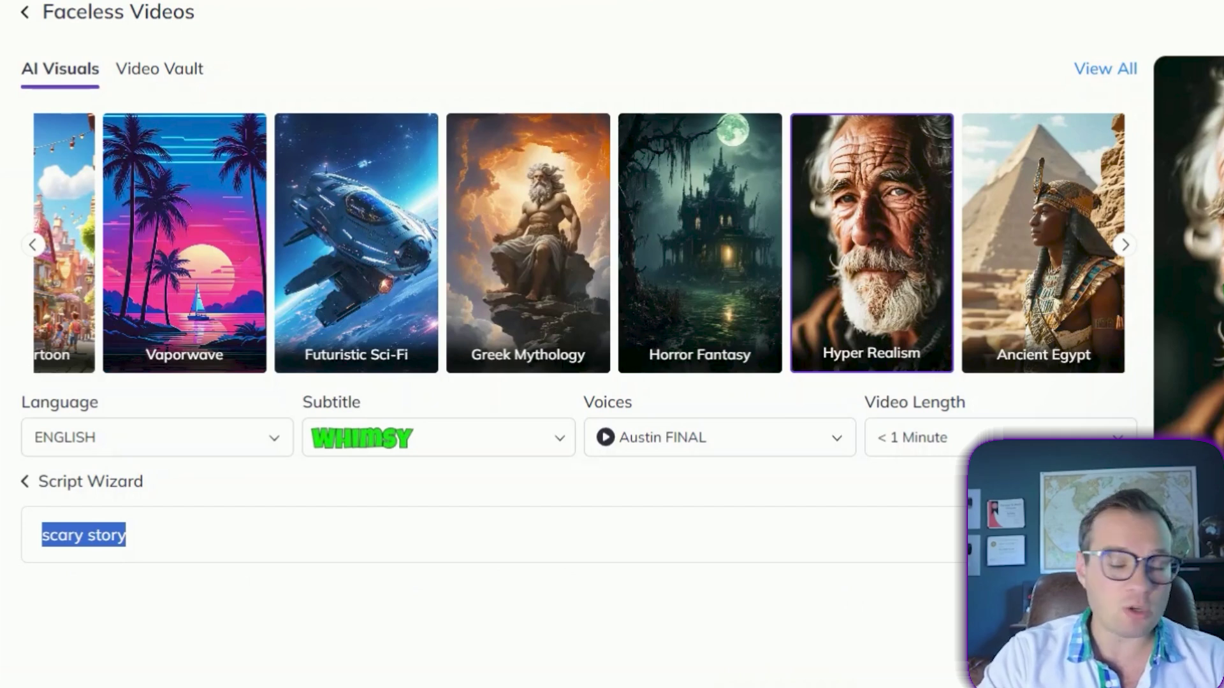
{"action": "key", "text": "Return"}
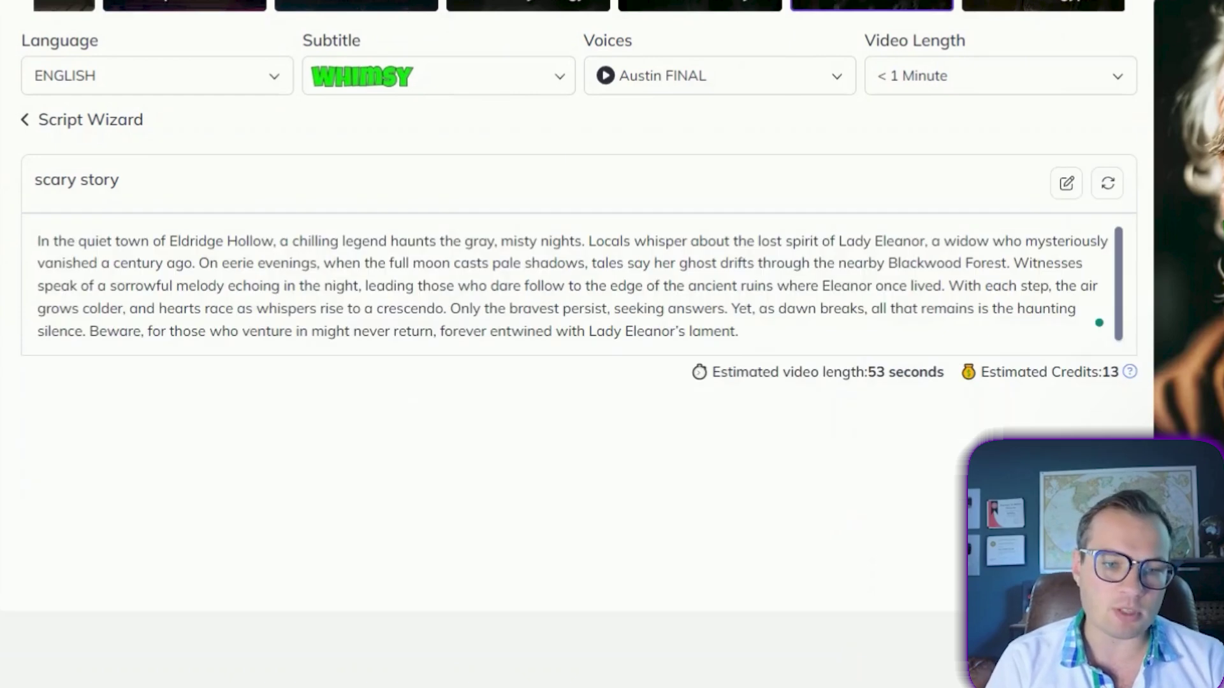
{"action": "left_click_drag", "start_coordinate": [904, 285], "coordinate": [631, 241]}
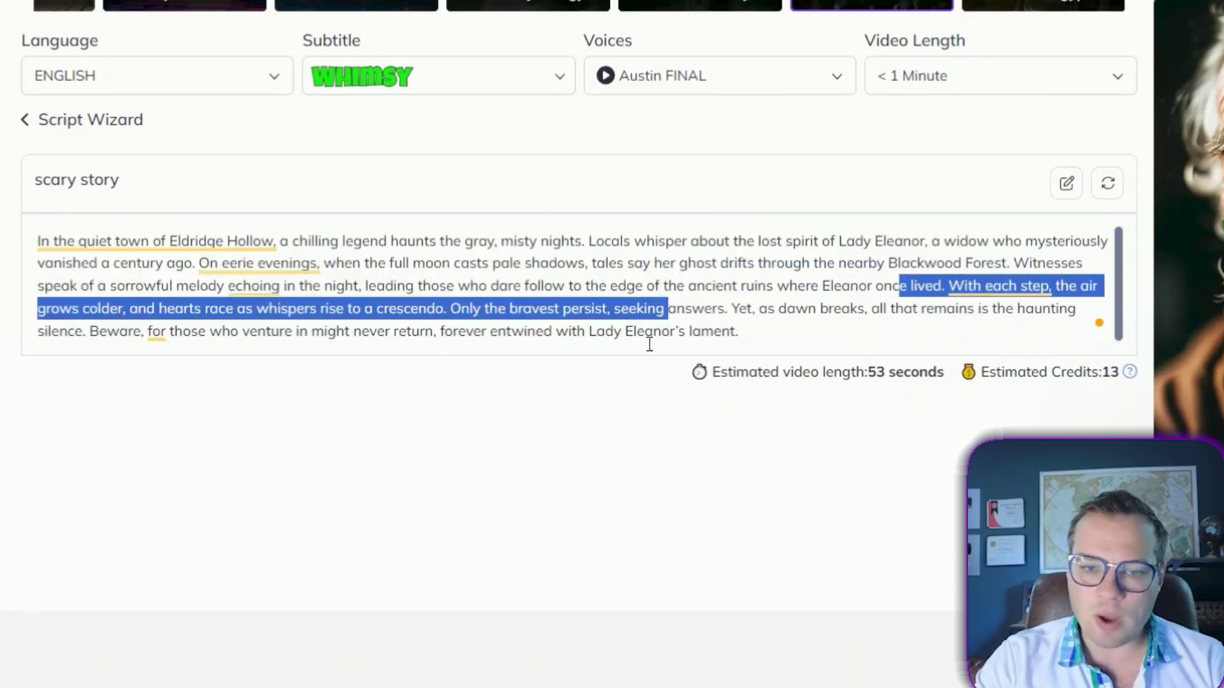
{"action": "left_click", "coordinate": [814, 285]}
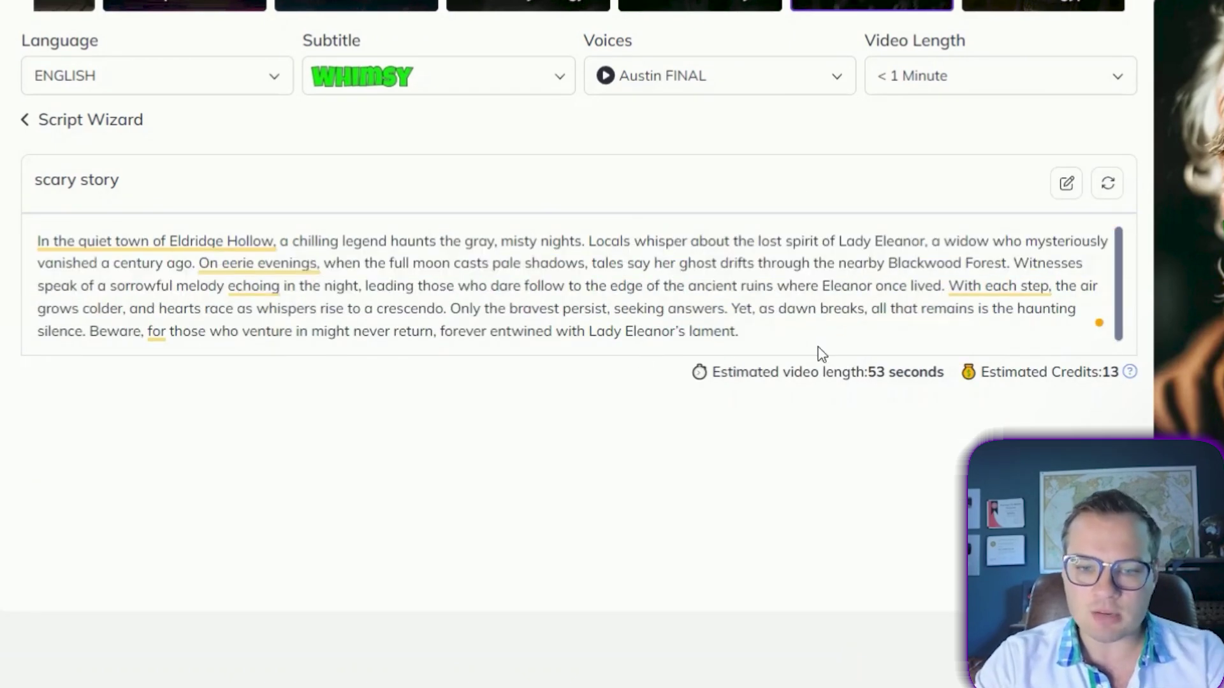
{"action": "type", "text": "whxh"}
{"action": "key", "text": "BackSpace"}
{"action": "key", "text": "BackSpace"}
{"action": "key", "text": "BackSpace"}
{"action": "key", "text": "BackSpace"}
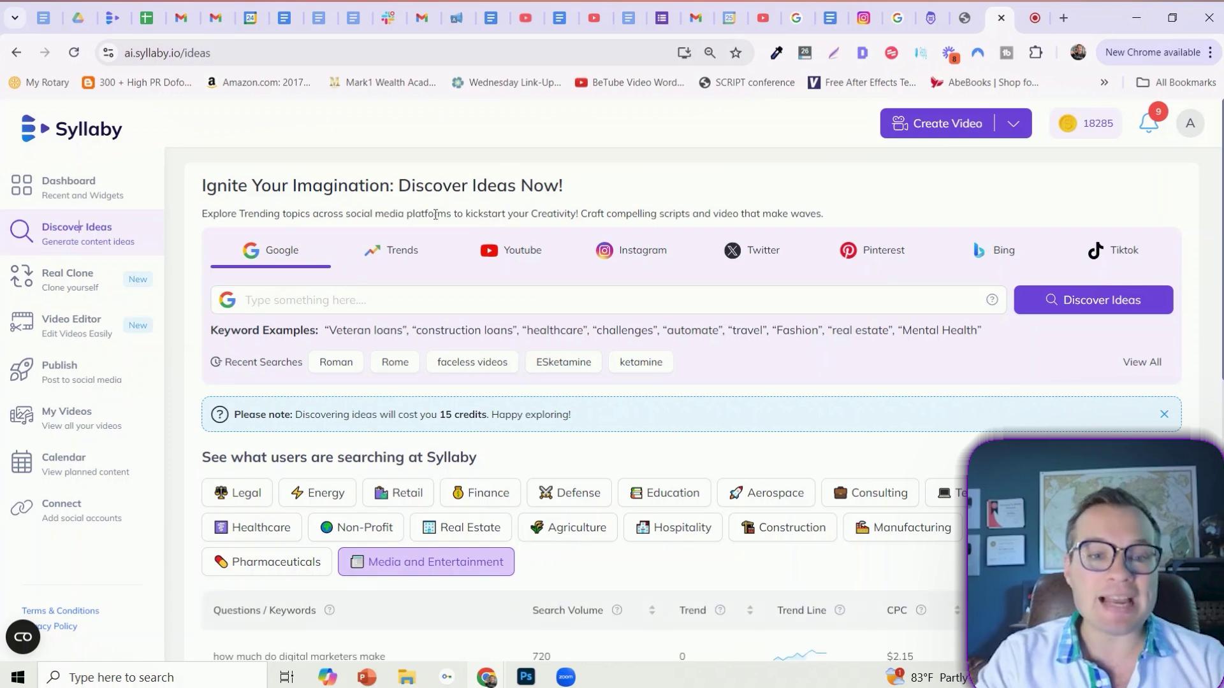
Search Discover Ideas for 'ancient Rome' and open creation options for 'what do ancient rome eat'.
{"action": "left_click", "coordinate": [397, 296]}
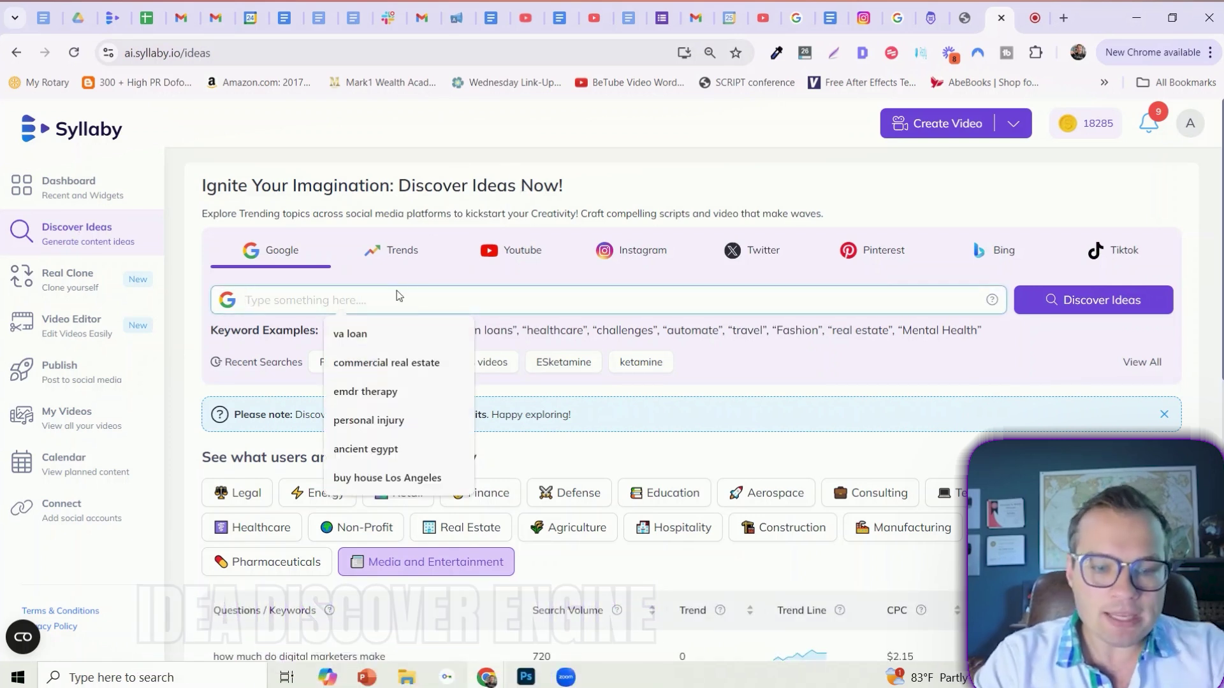
{"action": "type", "text": "ancient Rome"}
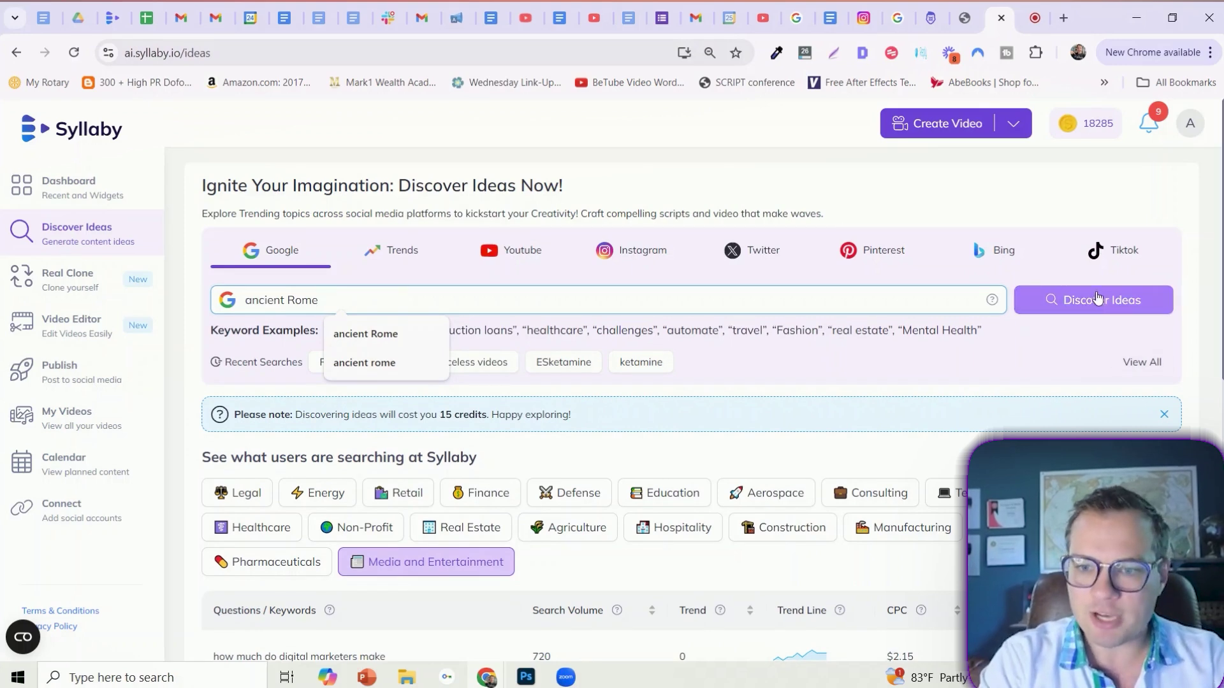
{"action": "left_click", "coordinate": [1096, 297]}
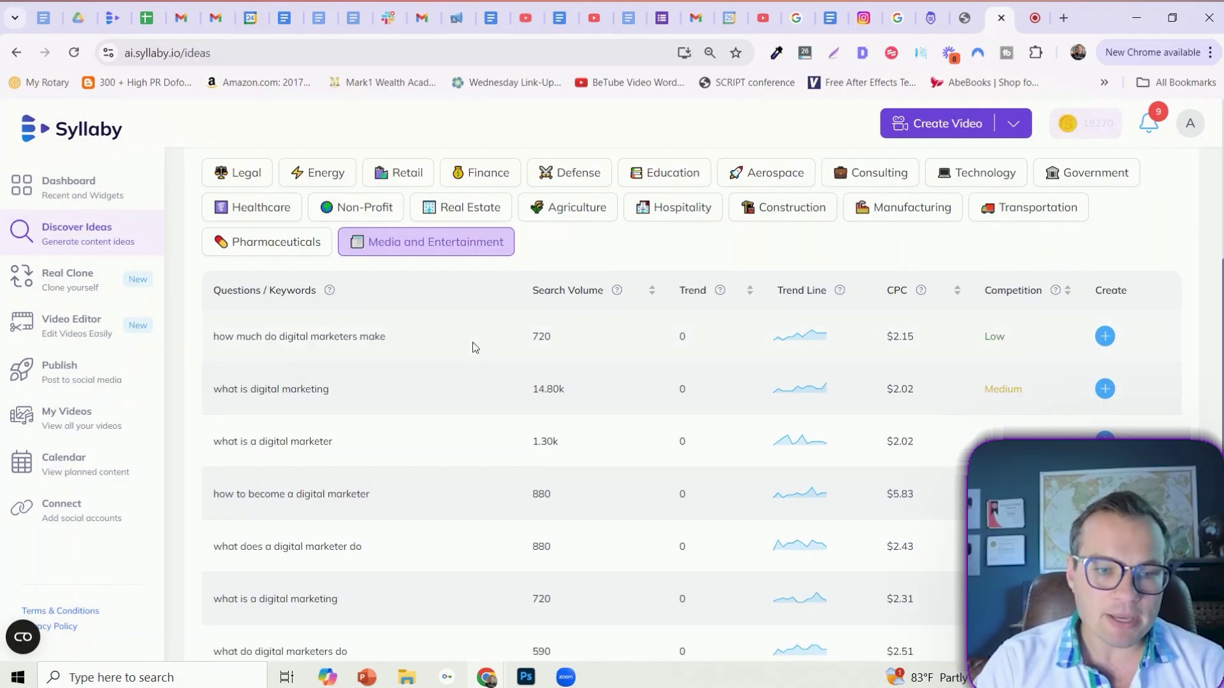
{"action": "scroll", "coordinate": [405, 382], "scroll_direction": "down", "scroll_amount": 3}
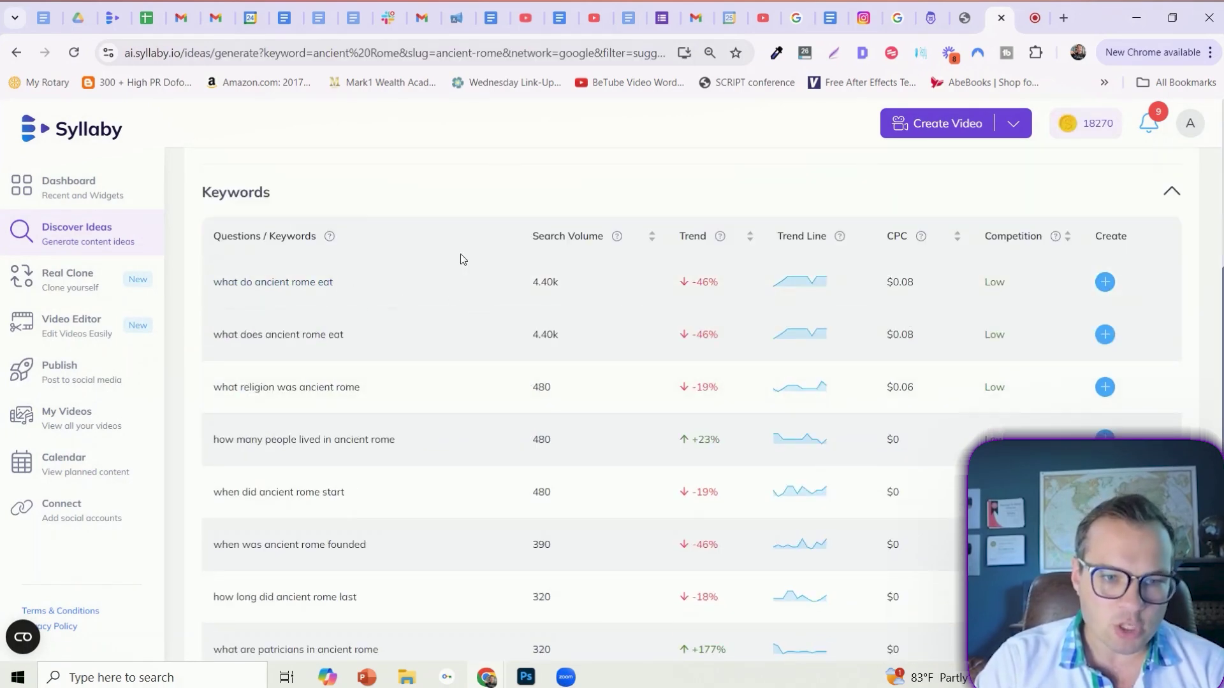
{"action": "scroll", "coordinate": [402, 299], "scroll_direction": "down", "scroll_amount": 1}
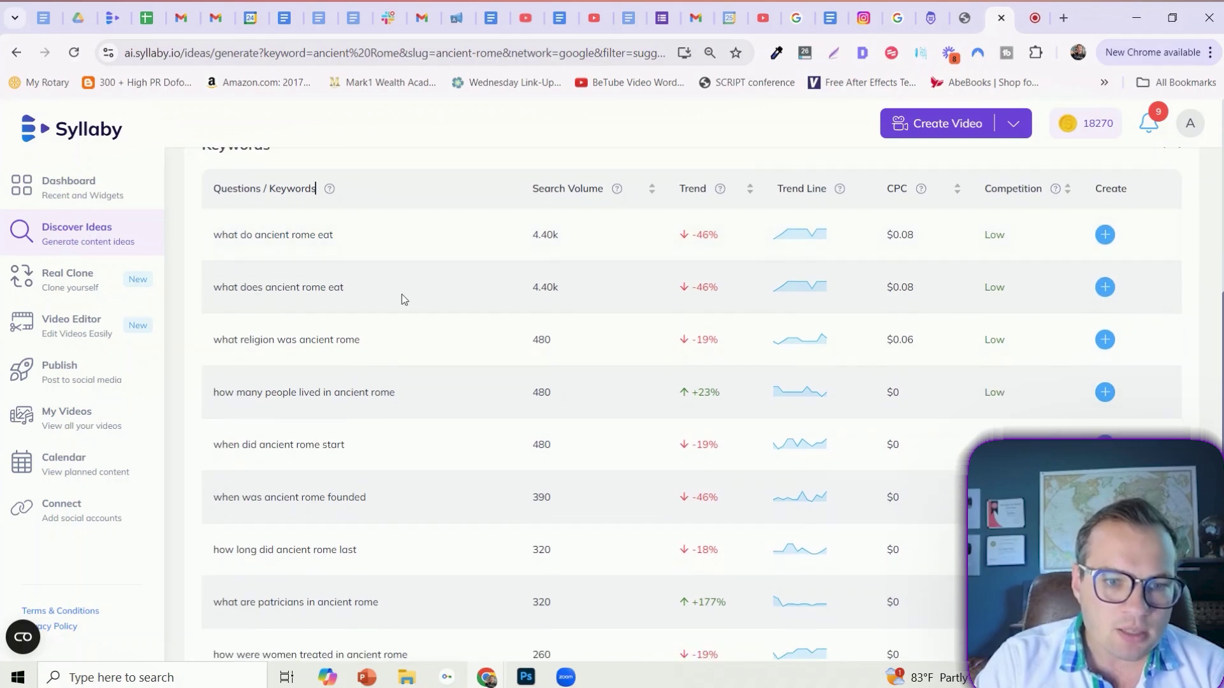
{"action": "left_click", "coordinate": [501, 300]}
{"action": "scroll", "coordinate": [503, 323], "scroll_direction": "down", "scroll_amount": 1}
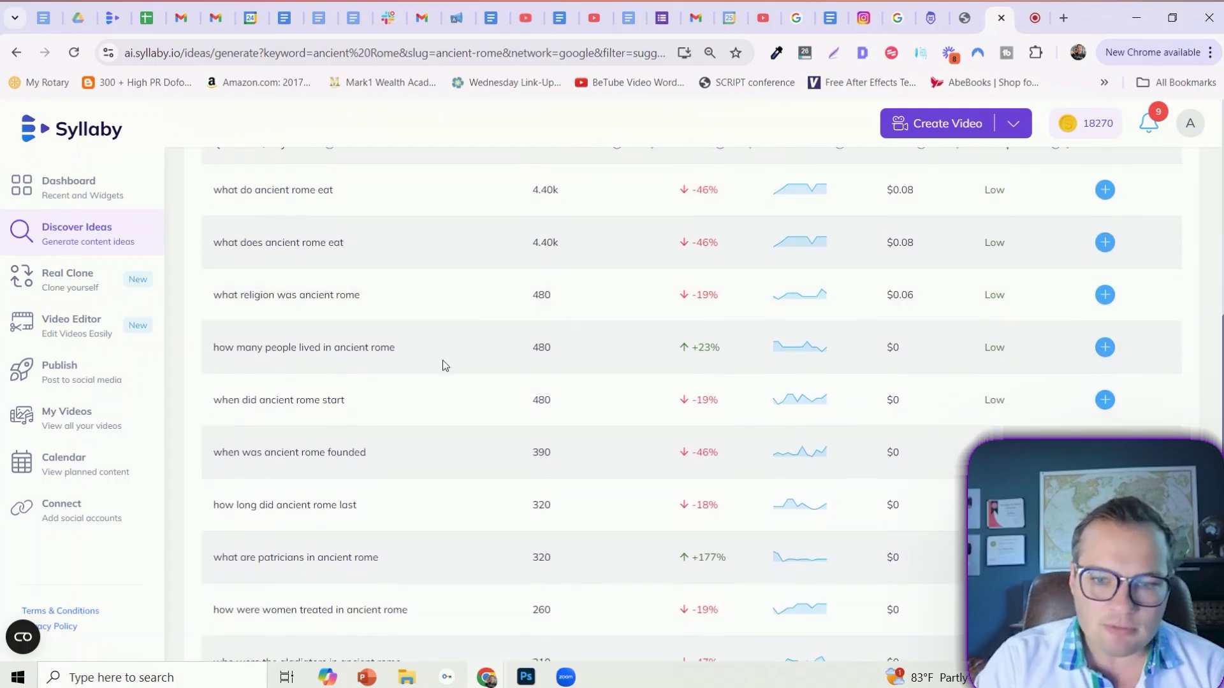
{"action": "scroll", "coordinate": [502, 290], "scroll_direction": "up", "scroll_amount": 3}
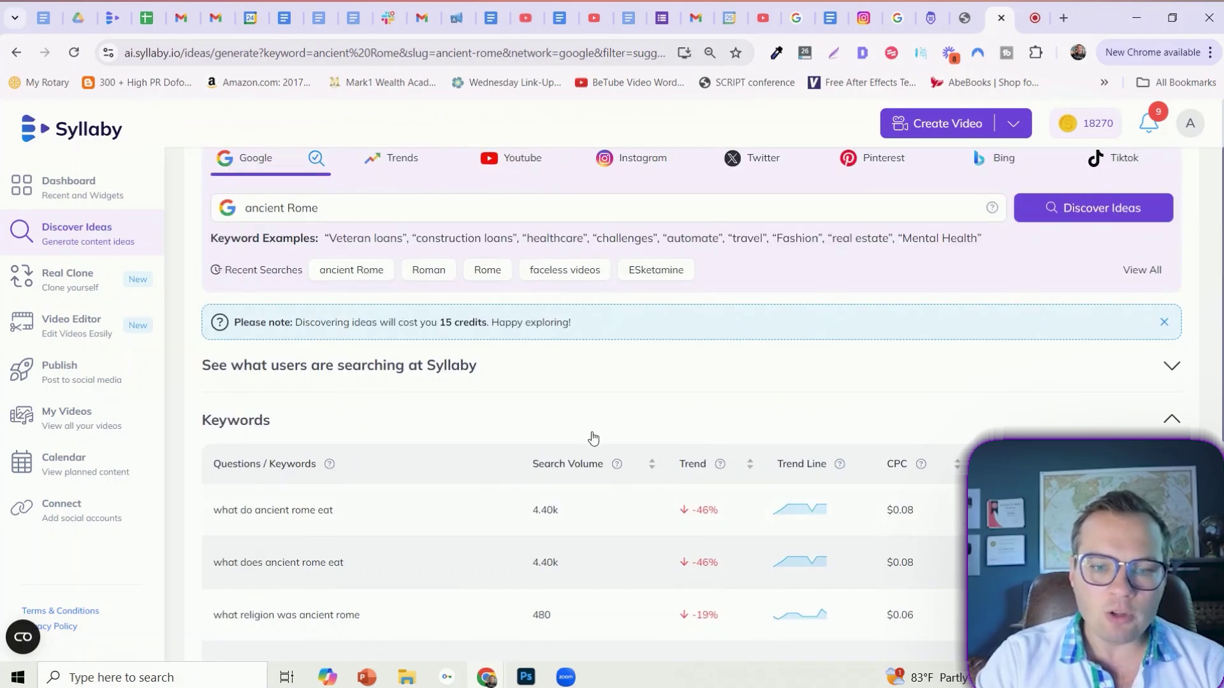
{"action": "scroll", "coordinate": [591, 436], "scroll_direction": "down", "scroll_amount": 2}
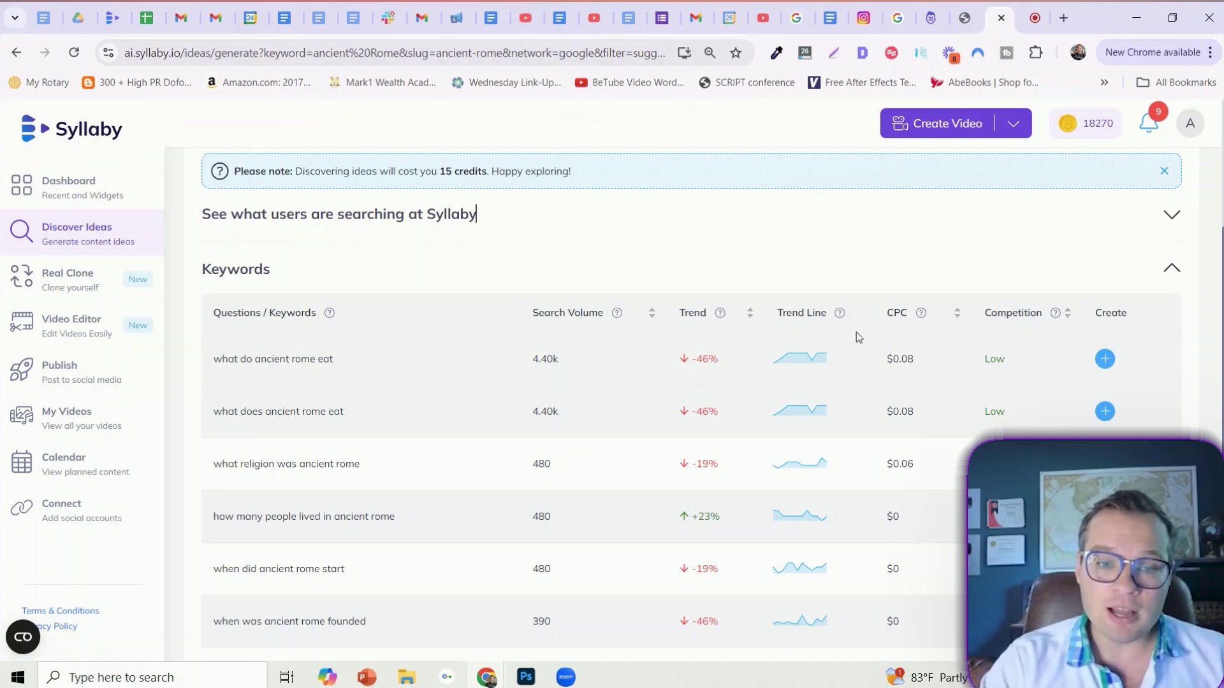
{"action": "left_click", "coordinate": [1104, 359]}
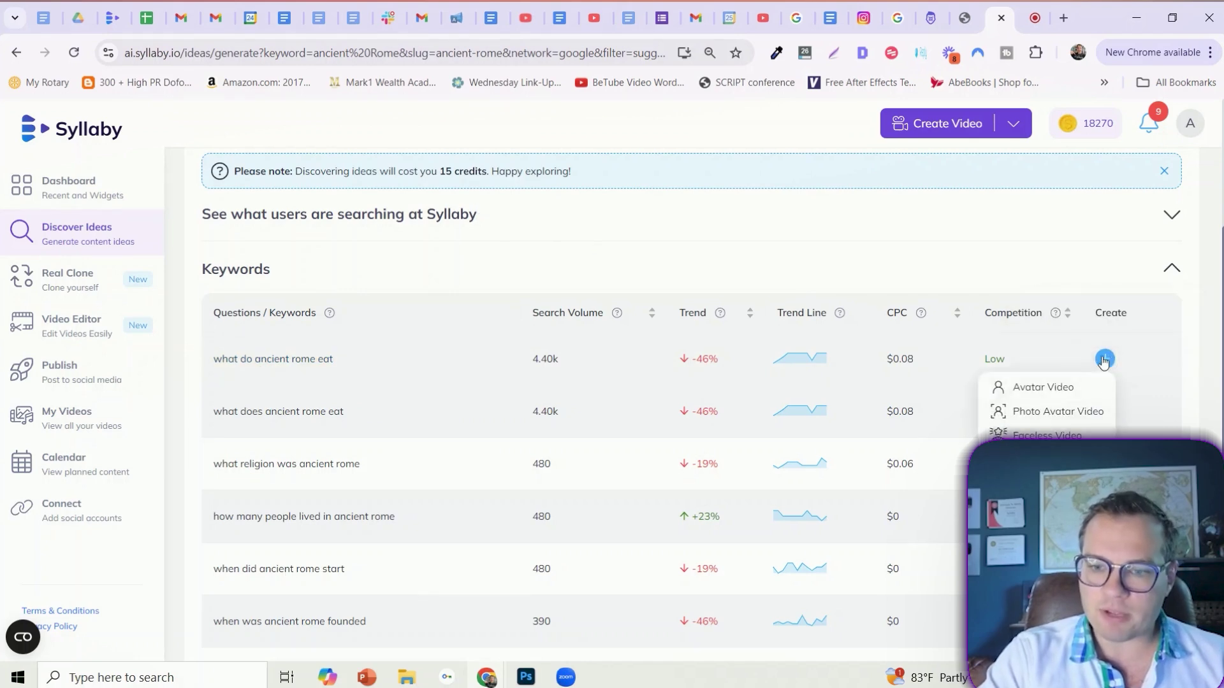
Generate a faceless video from the 'what do ancient rome eat' keyword and return to the dashboard.
{"action": "left_click", "coordinate": [1043, 439]}
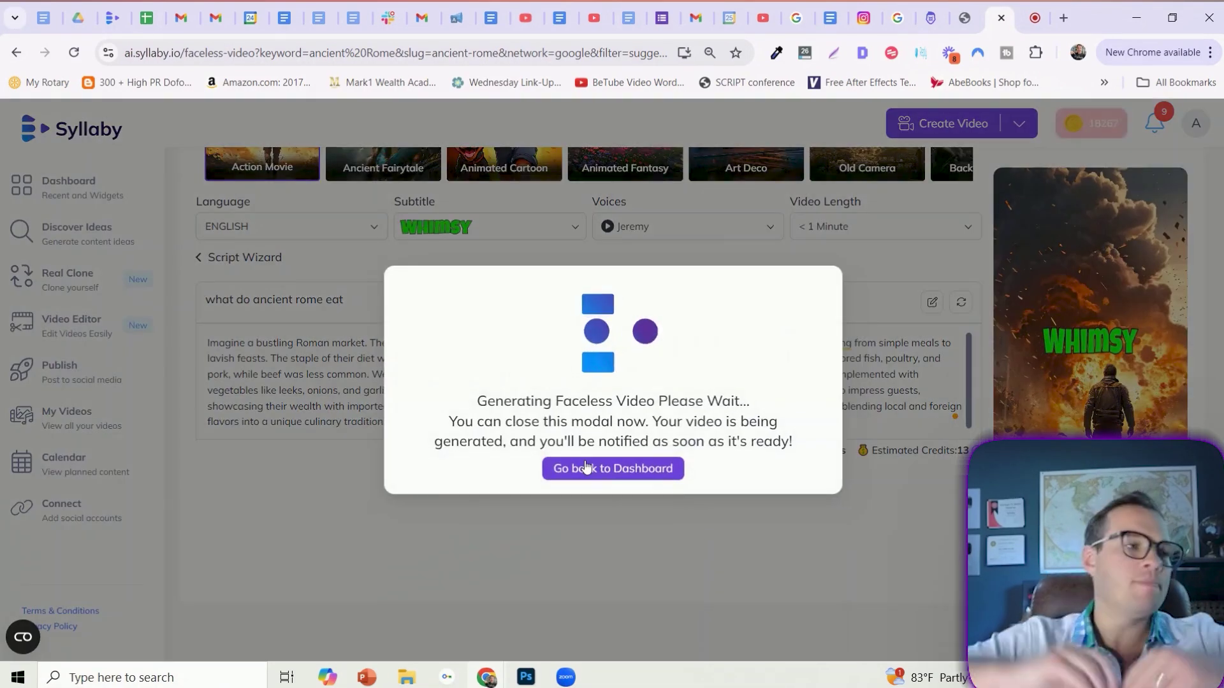
{"action": "left_click", "coordinate": [614, 469]}
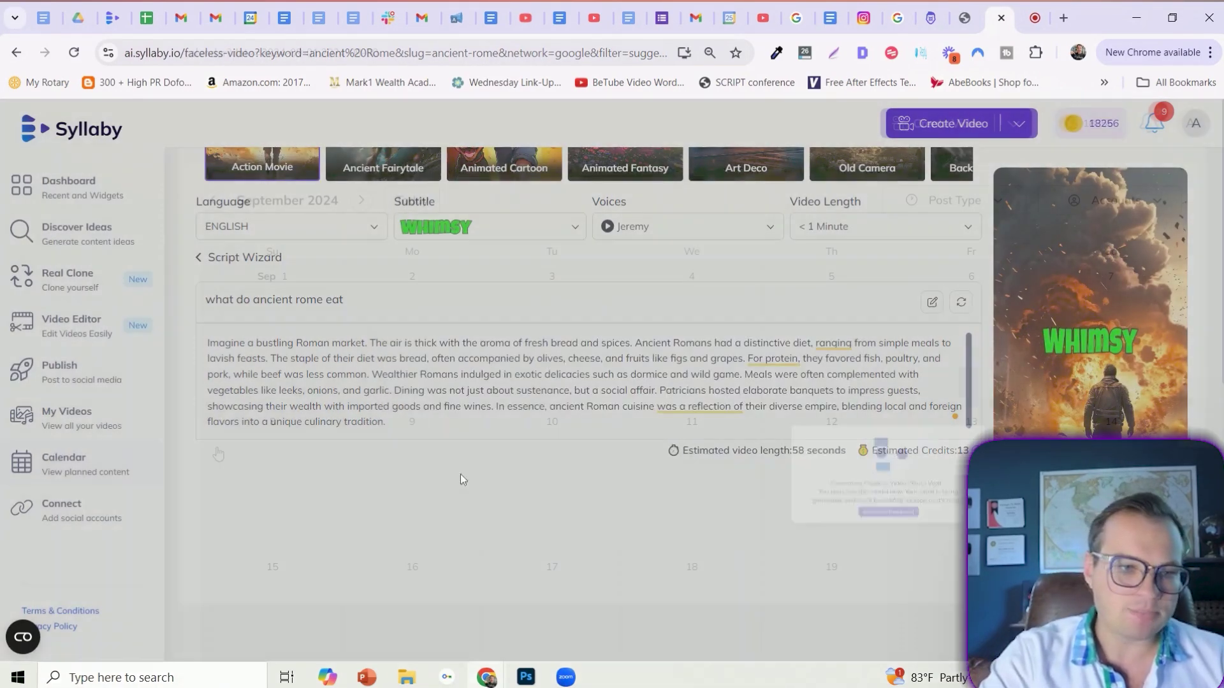
{"action": "scroll", "coordinate": [720, 268], "scroll_direction": "down", "scroll_amount": 3}
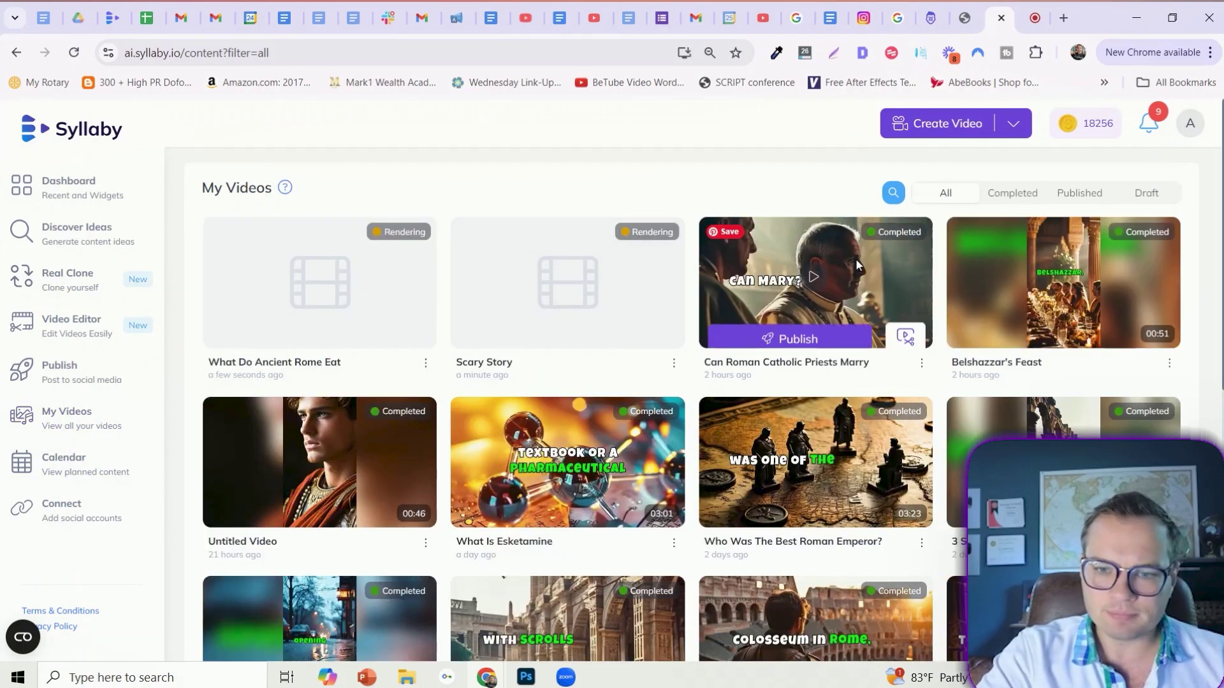
Open the Can Roman Catholic Priests Marry video from My Videos.
{"action": "left_click", "coordinate": [823, 281]}
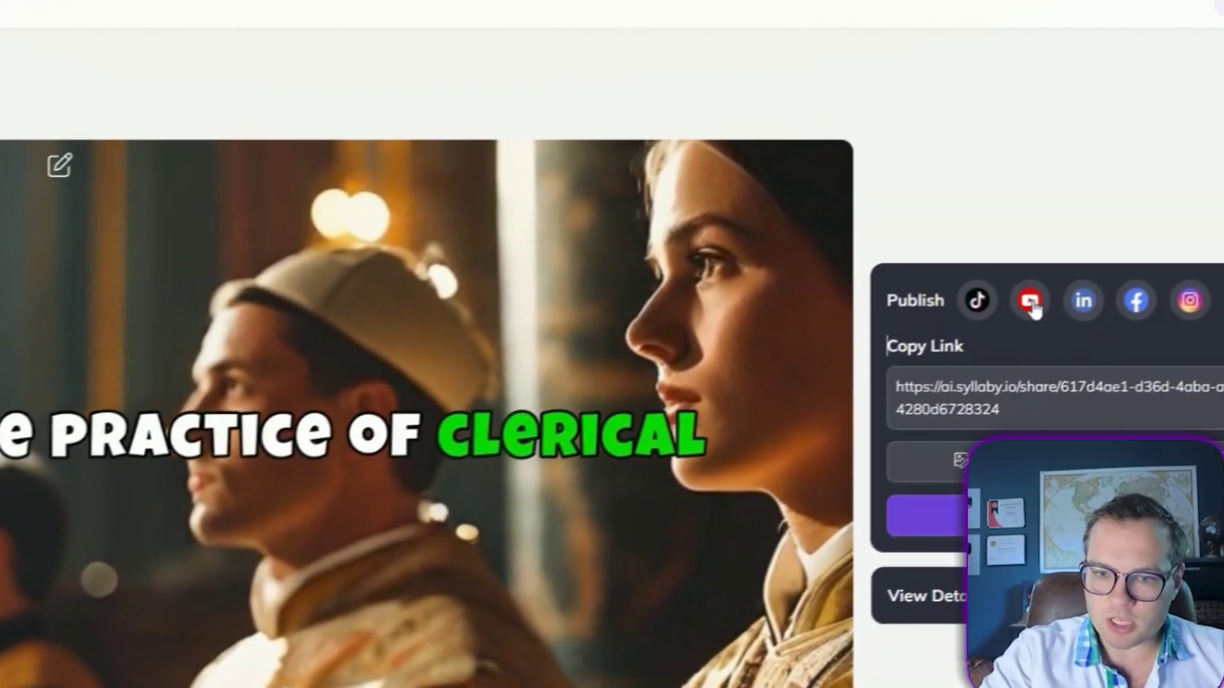
Start a social post for the video, add four accounts including Syllaby, Canva Tutorial and Ancient History Facts, and have AI write the description.
{"action": "left_click", "coordinate": [1102, 281]}
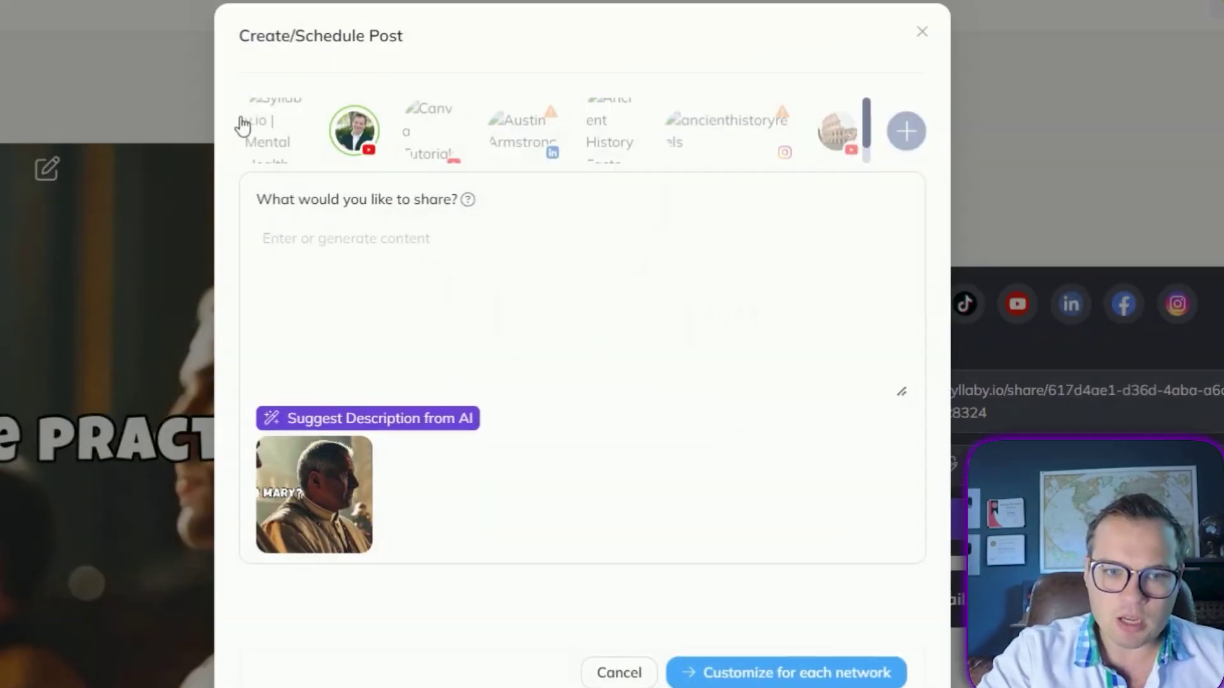
{"action": "left_click", "coordinate": [273, 129]}
{"action": "left_click", "coordinate": [431, 129]}
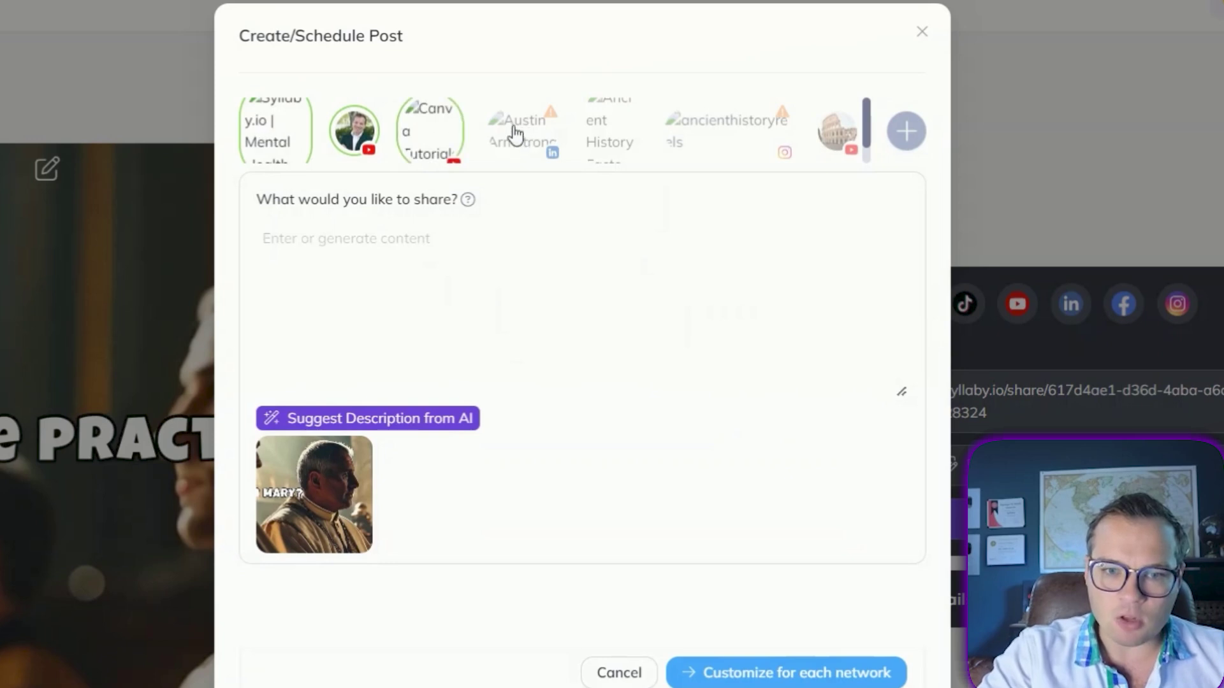
{"action": "left_click", "coordinate": [516, 129]}
{"action": "left_click", "coordinate": [610, 129]}
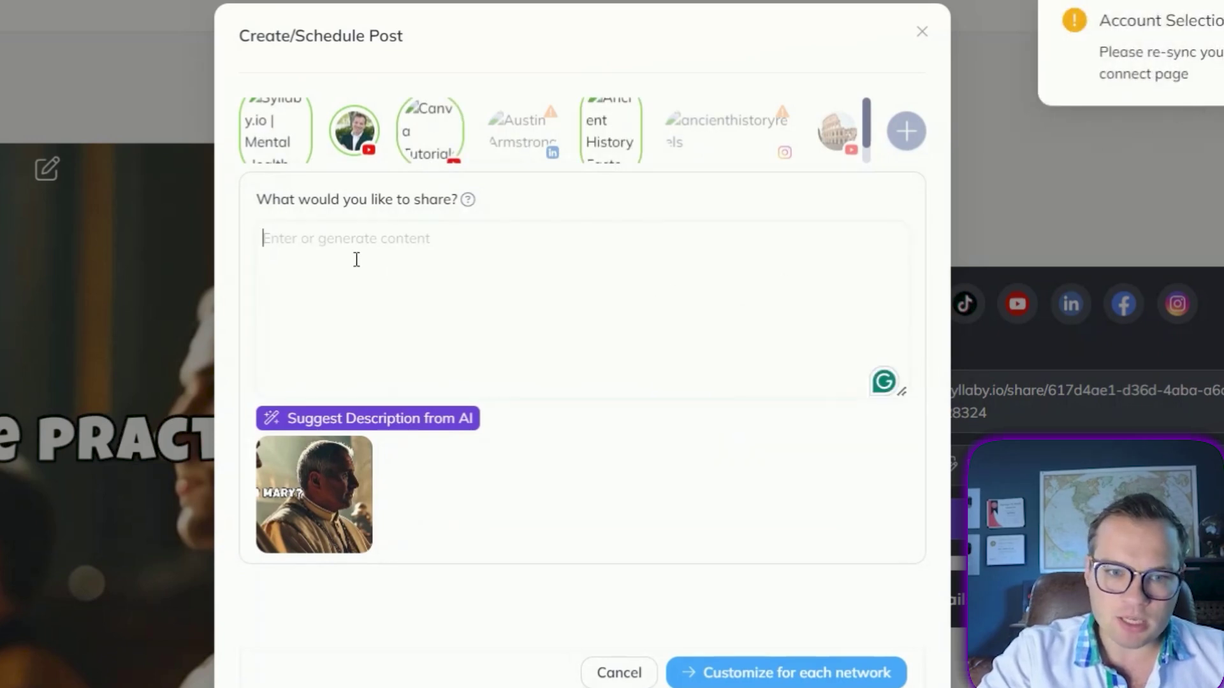
{"action": "left_click", "coordinate": [391, 433]}
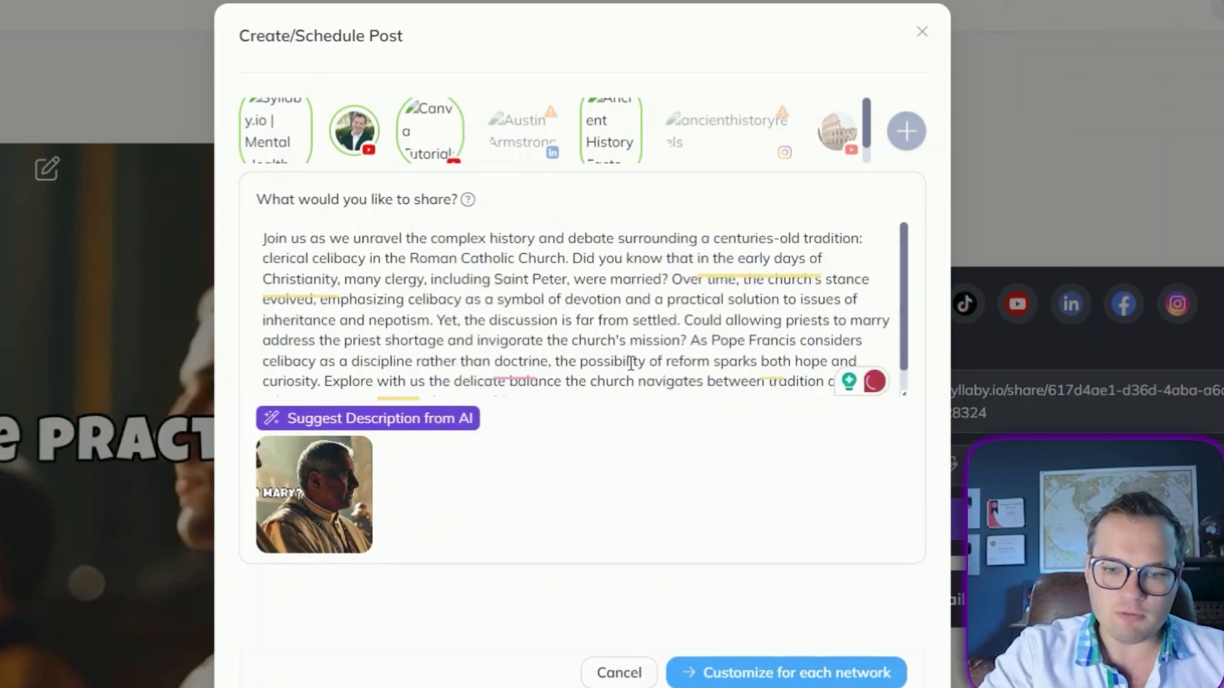
Tailor the post per network, review the YouTube version and its visibility choices, then close the scheduling window.
{"action": "left_click", "coordinate": [779, 673]}
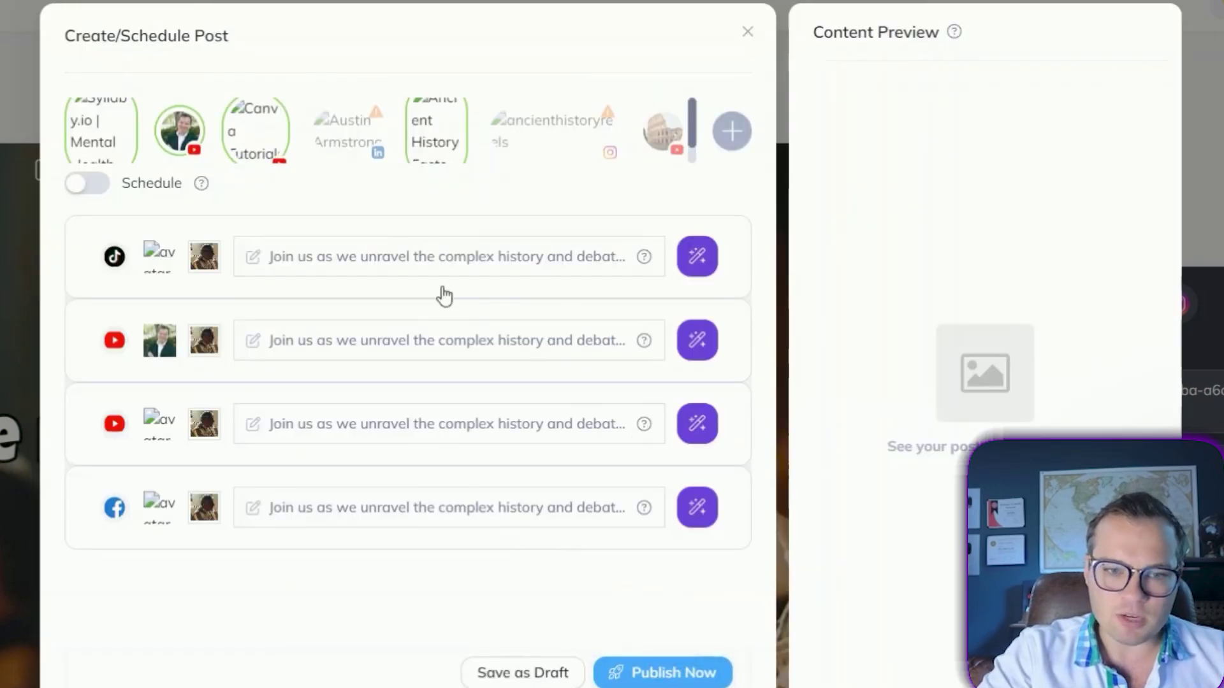
{"action": "left_click", "coordinate": [424, 348]}
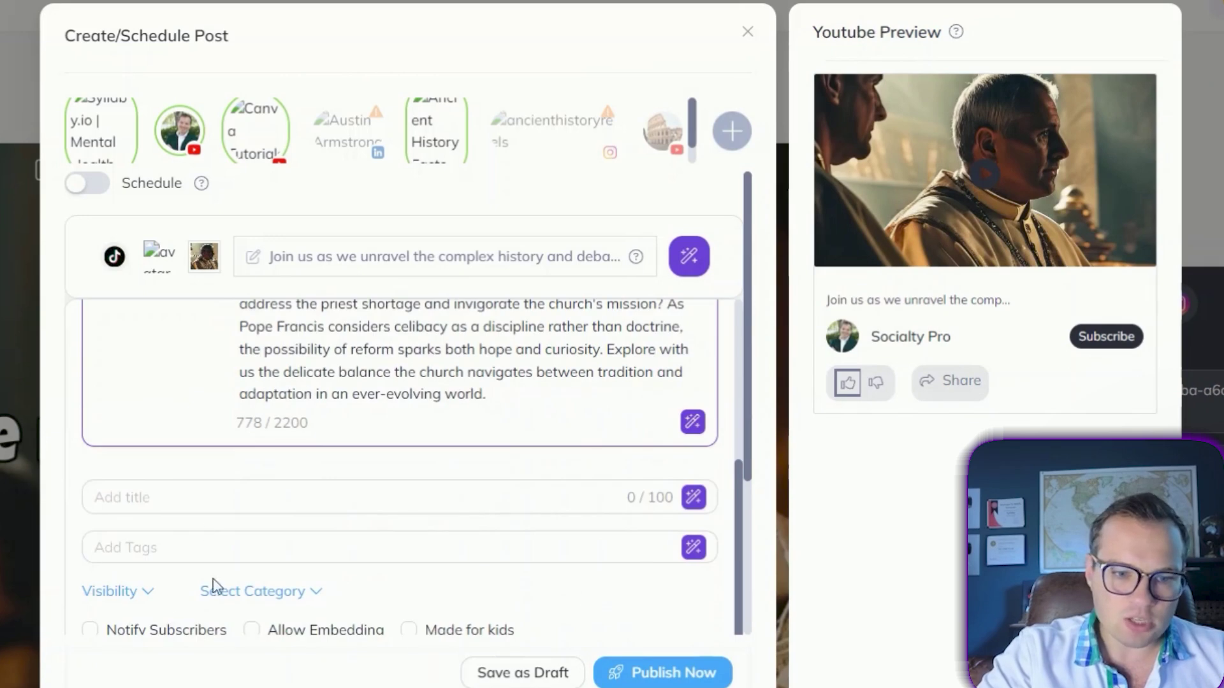
{"action": "left_click", "coordinate": [117, 590]}
{"action": "left_click", "coordinate": [287, 617]}
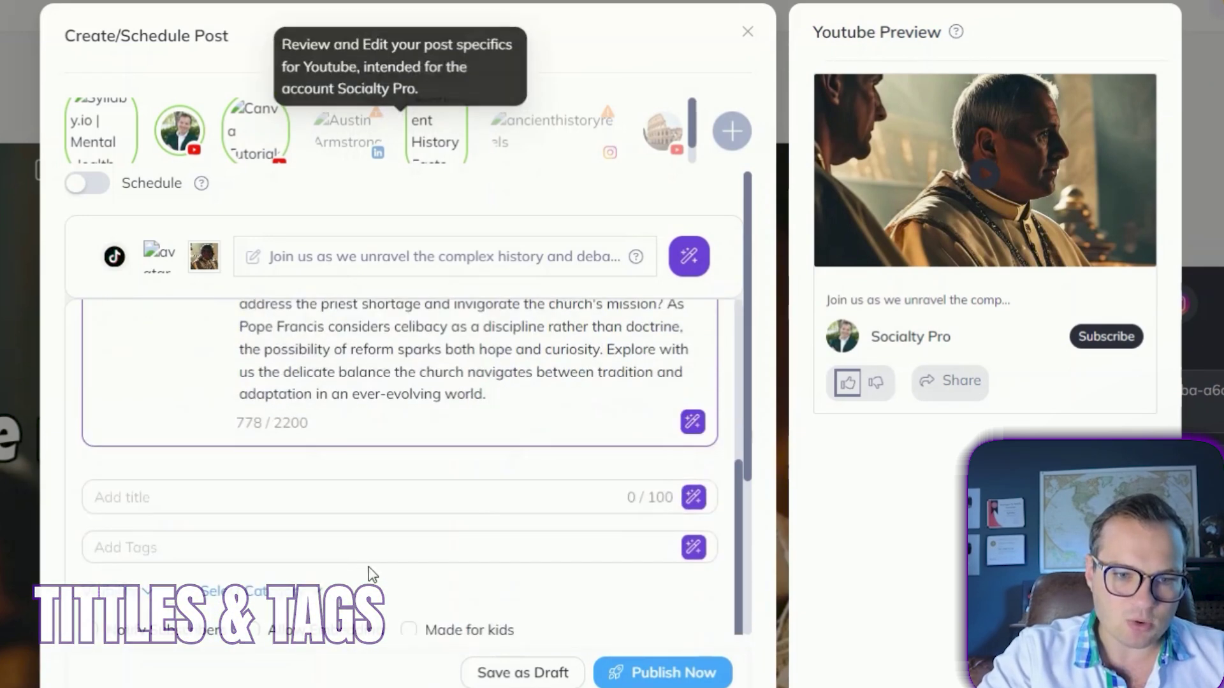
{"action": "scroll", "coordinate": [283, 529], "scroll_direction": "up", "scroll_amount": 3}
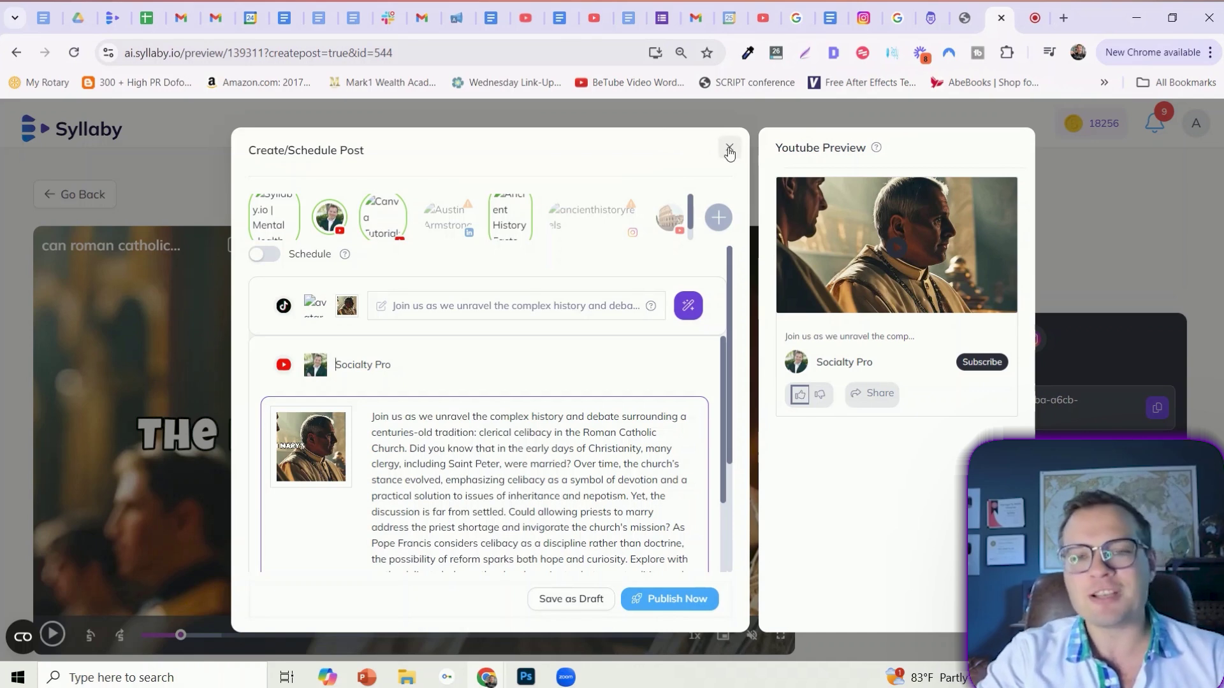
{"action": "left_click", "coordinate": [728, 150]}
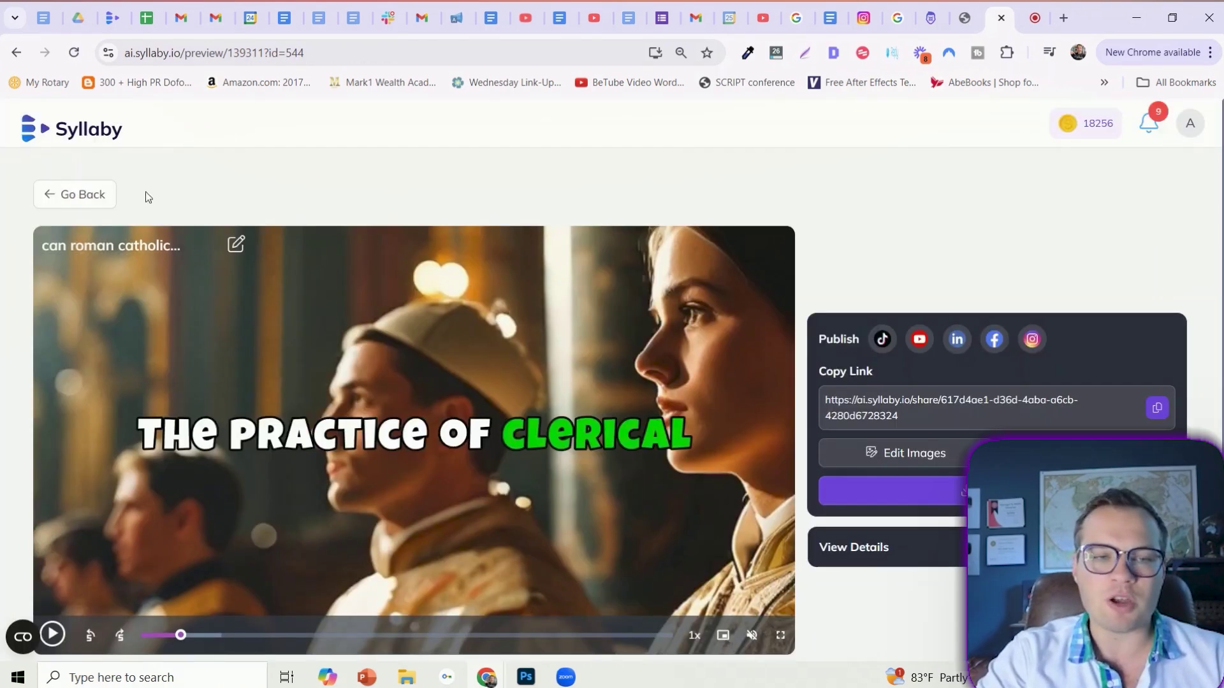
Return to My Videos, go to the dashboard, then switch to the Syllaby pricing page.
{"action": "left_click", "coordinate": [75, 200]}
{"action": "scroll", "coordinate": [589, 168], "scroll_direction": "down", "scroll_amount": 1}
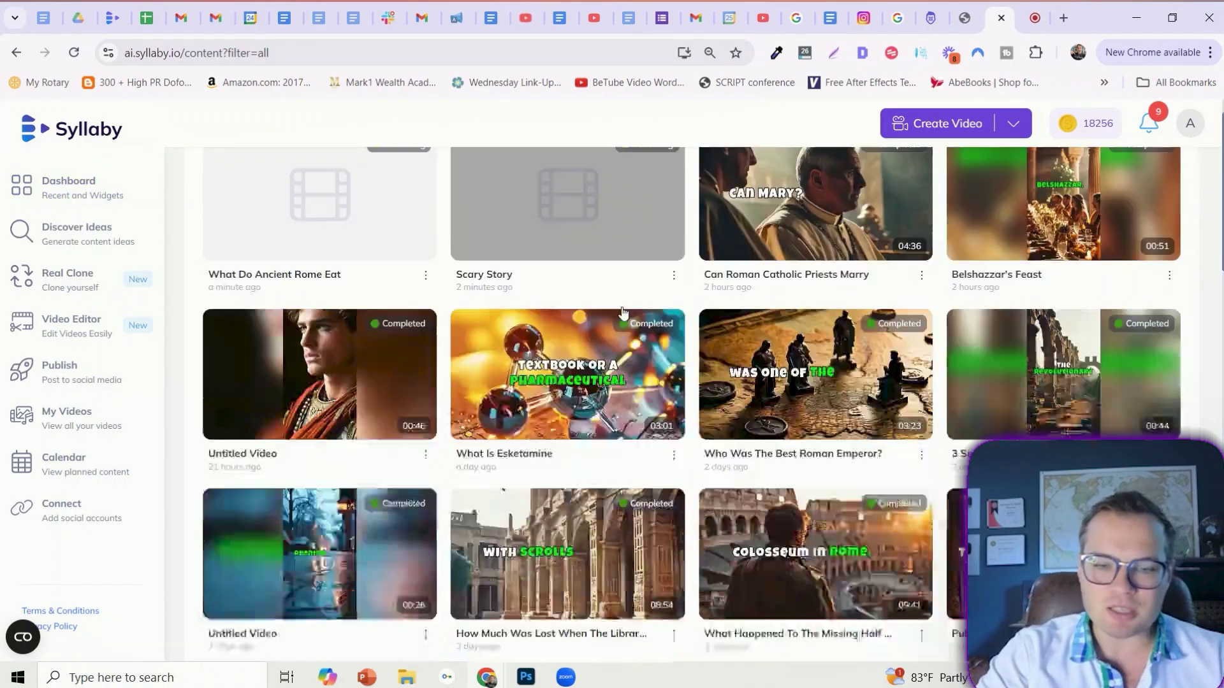
{"action": "scroll", "coordinate": [823, 368], "scroll_direction": "down", "scroll_amount": 5}
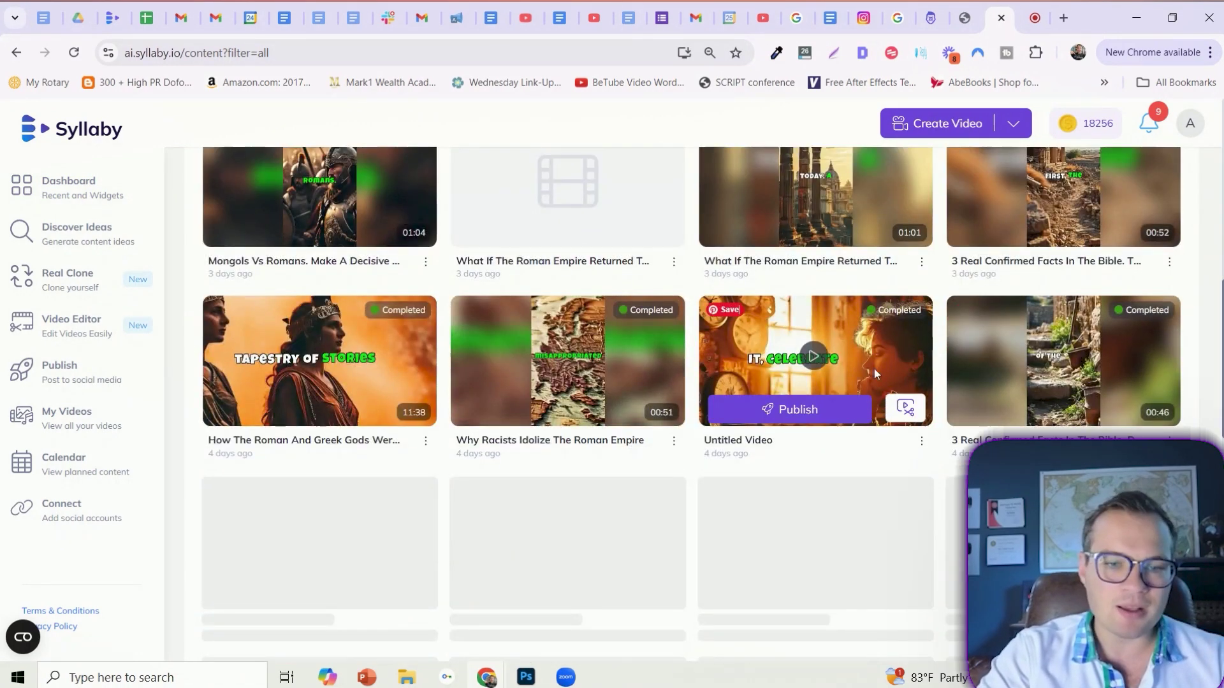
{"action": "scroll", "coordinate": [823, 465], "scroll_direction": "up", "scroll_amount": 5}
{"action": "scroll", "coordinate": [765, 211], "scroll_direction": "down", "scroll_amount": 1}
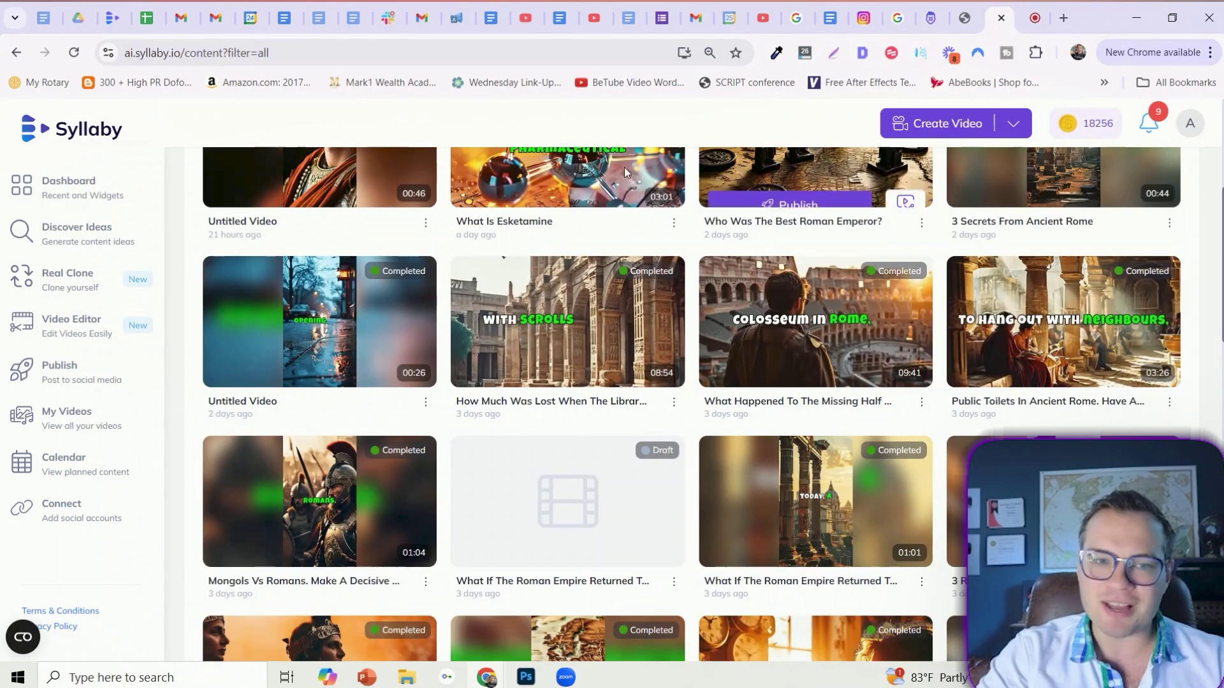
{"action": "scroll", "coordinate": [670, 191], "scroll_direction": "up", "scroll_amount": 3}
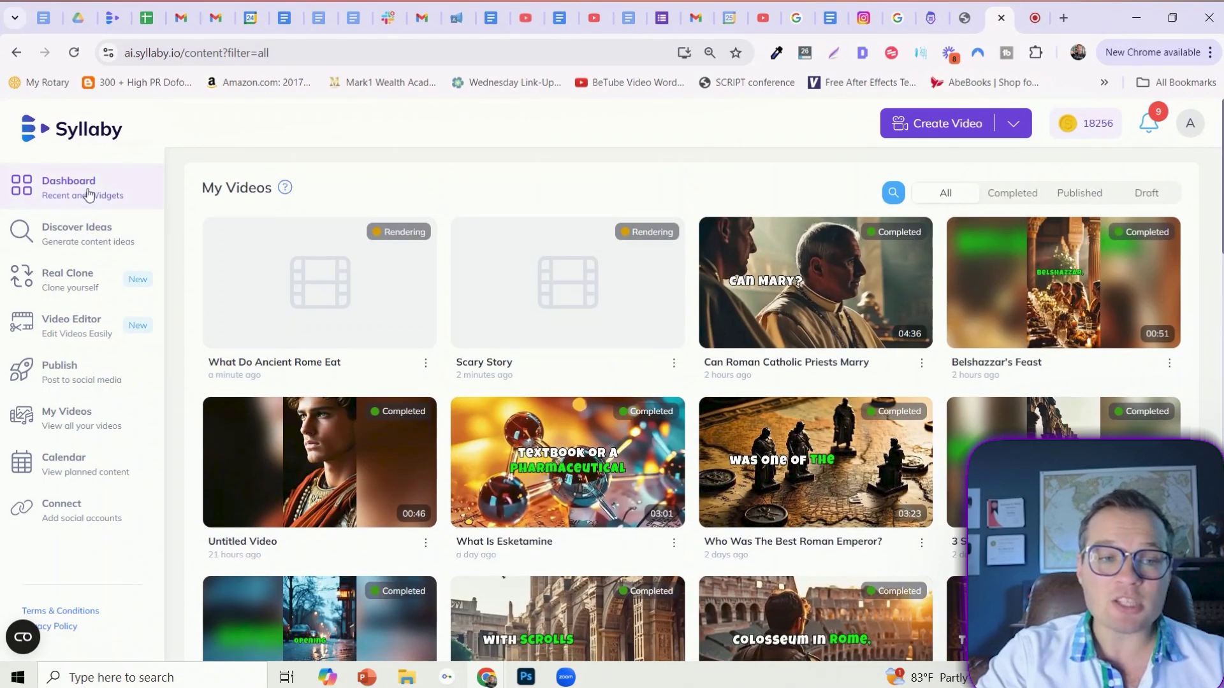
{"action": "left_click", "coordinate": [88, 196]}
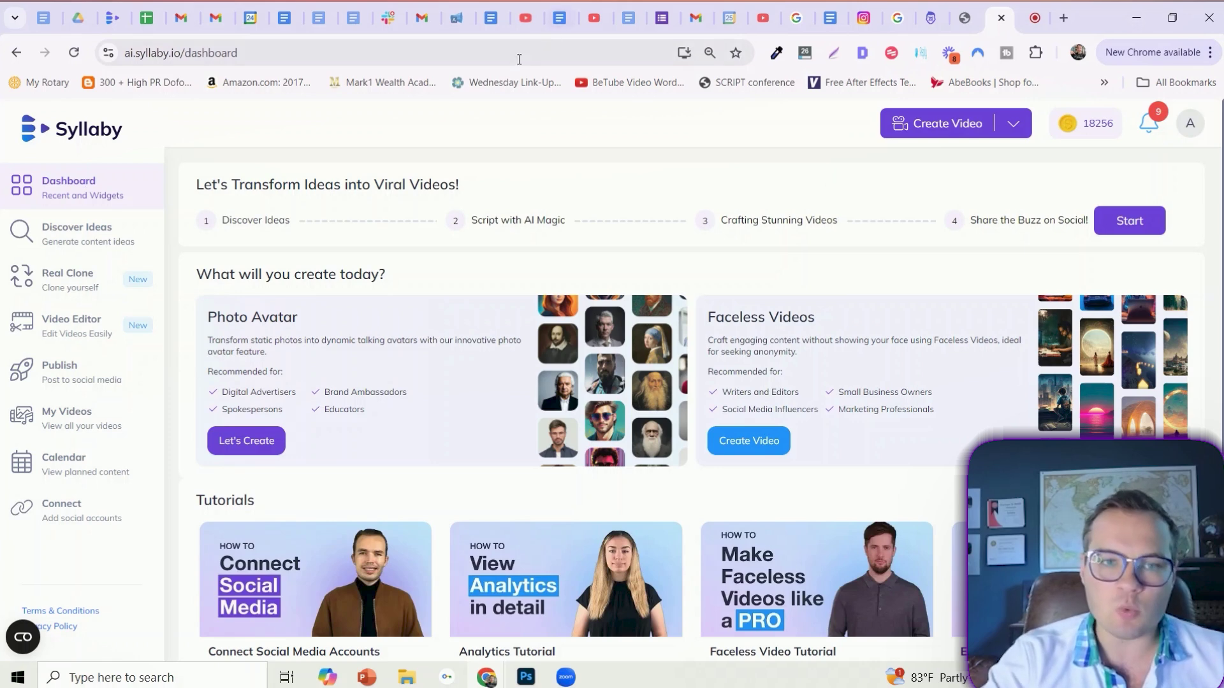
{"action": "left_click", "coordinate": [964, 21]}
Navigate to the Syllaby community Facebook group from the address bar suggestions.
{"action": "left_click", "coordinate": [473, 53]}
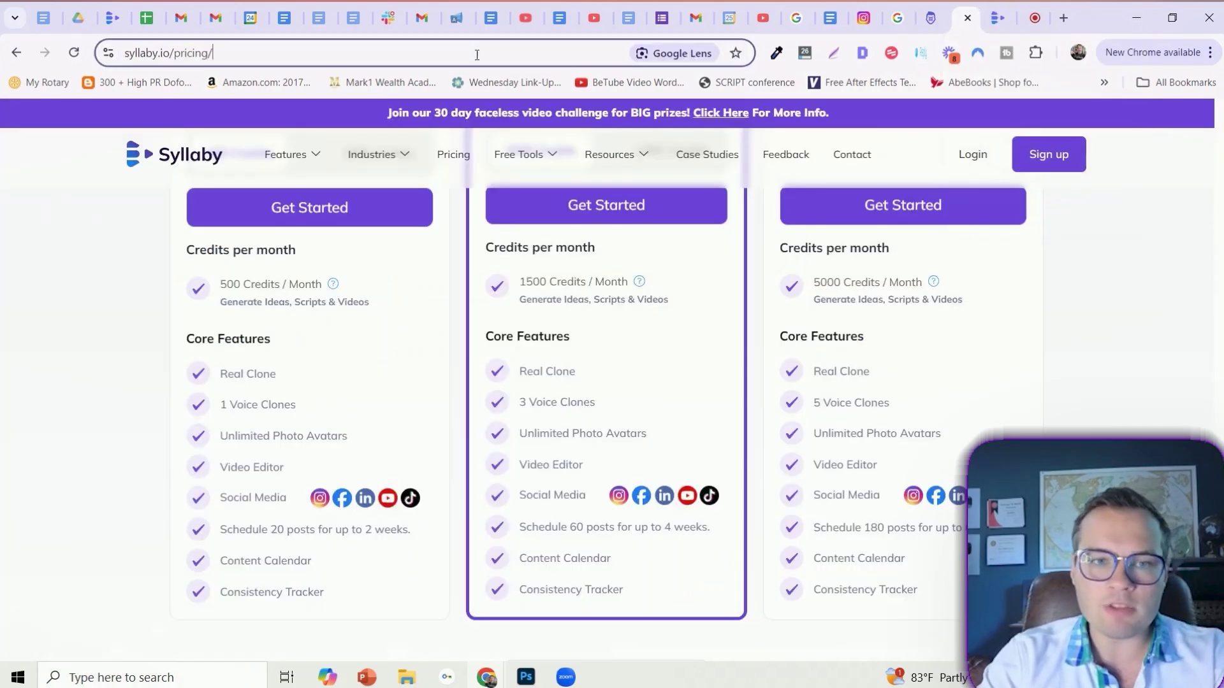
{"action": "type", "text": "syll"}
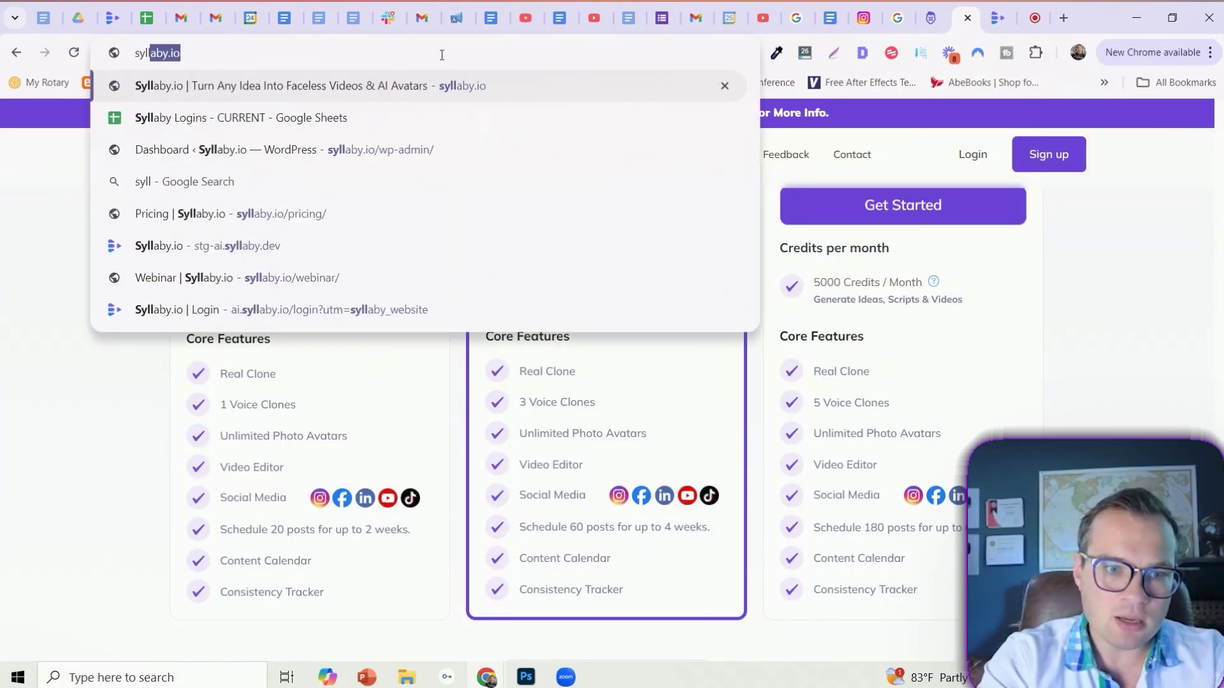
{"action": "type", "text": "ab"}
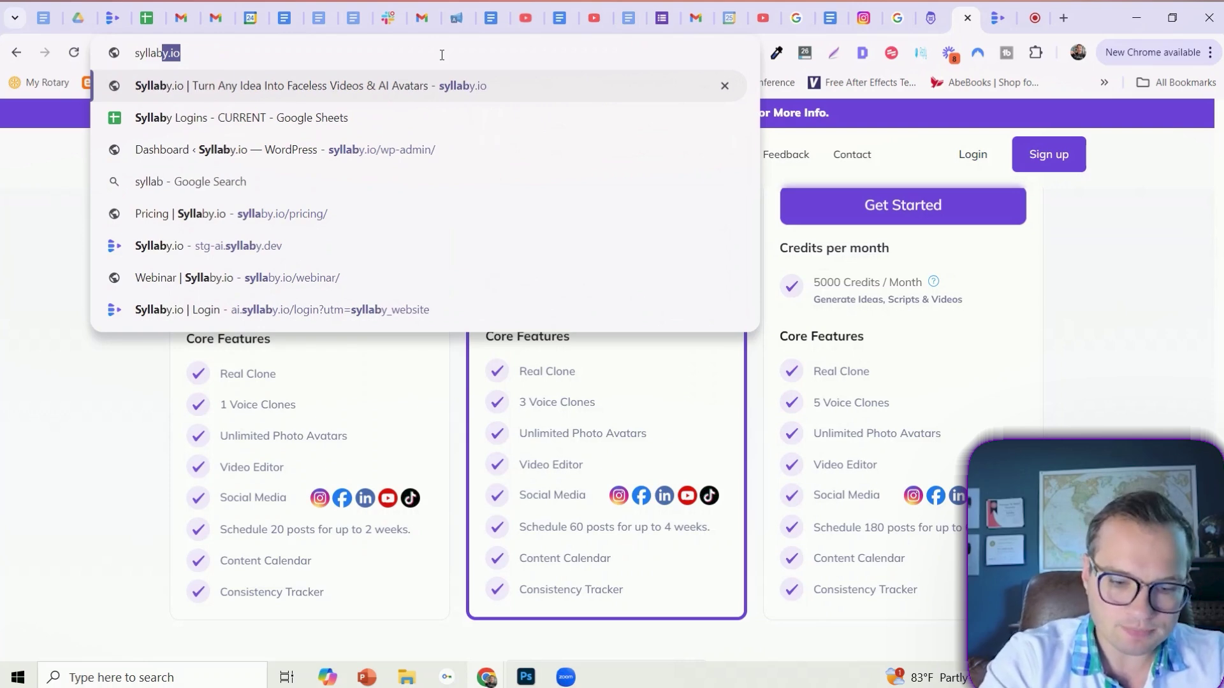
{"action": "type", "text": "y"}
{"action": "left_click", "coordinate": [434, 239]}
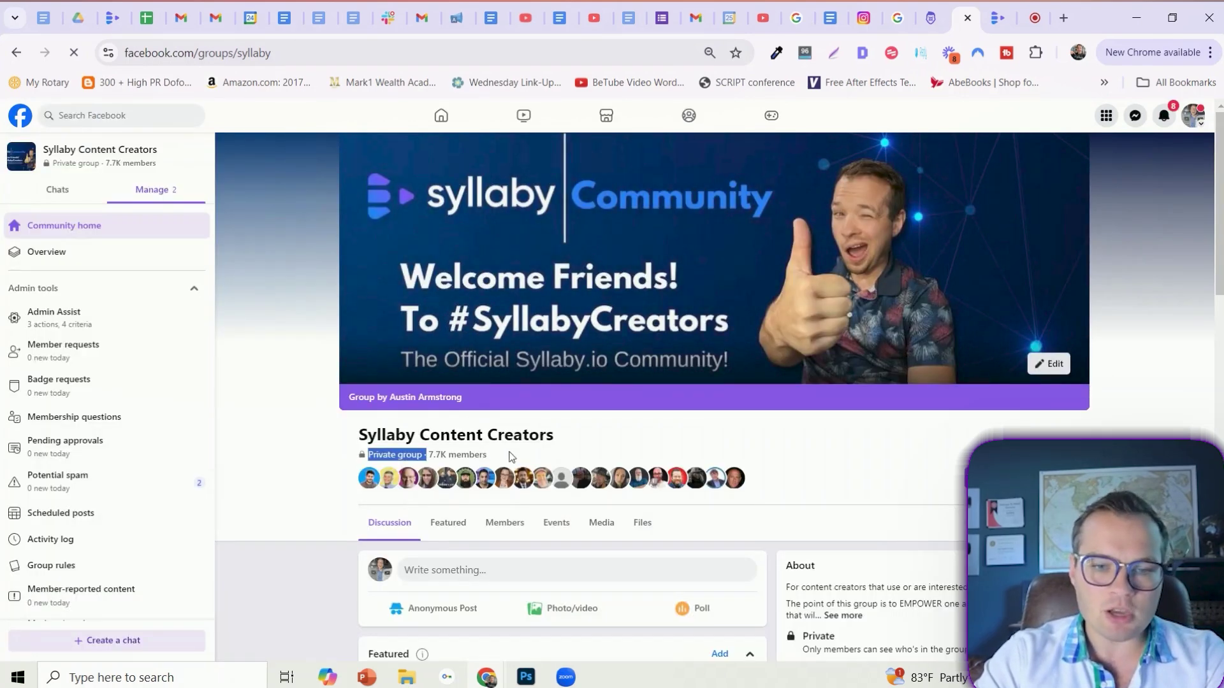
{"action": "scroll", "coordinate": [315, 445], "scroll_direction": "down", "scroll_amount": 3}
{"action": "scroll", "coordinate": [335, 418], "scroll_direction": "down", "scroll_amount": 3}
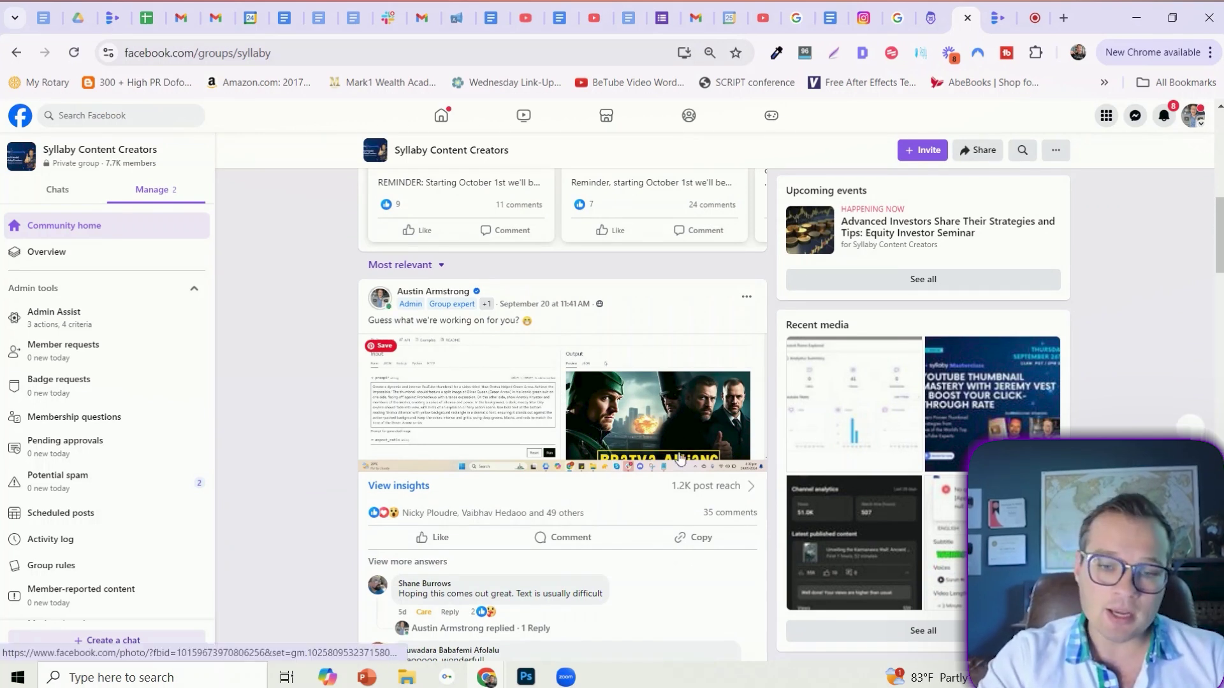
{"action": "scroll", "coordinate": [656, 411], "scroll_direction": "down", "scroll_amount": 3}
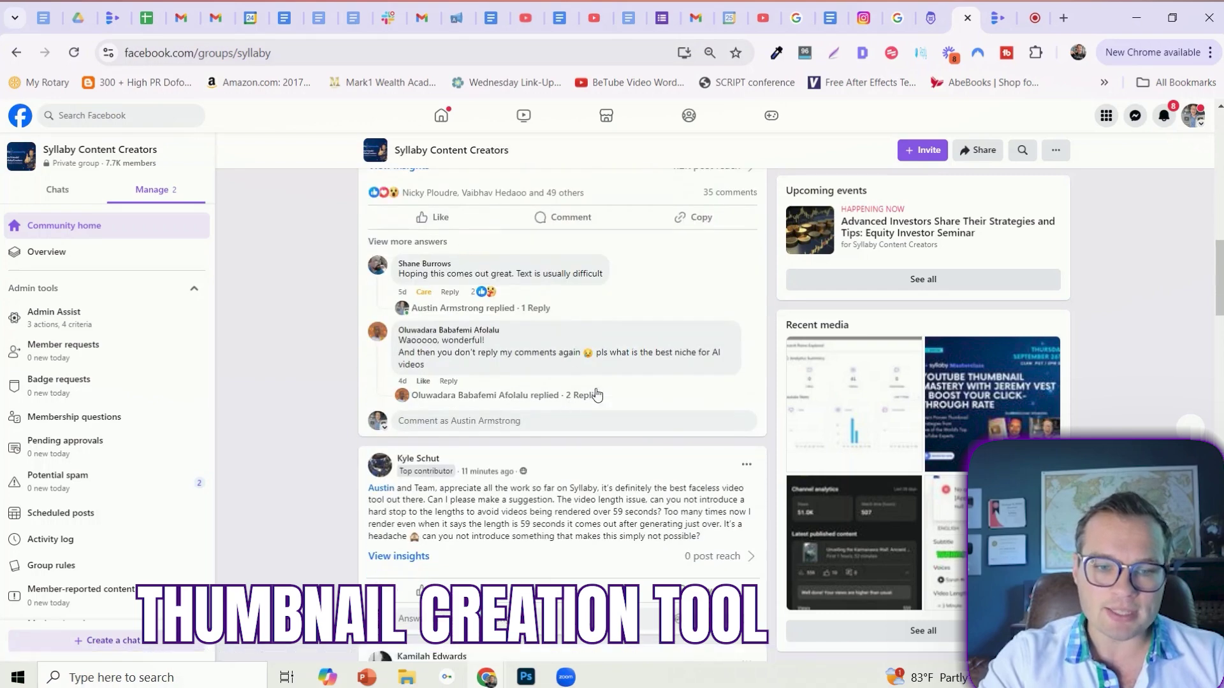
{"action": "scroll", "coordinate": [738, 357], "scroll_direction": "up", "scroll_amount": 3}
{"action": "scroll", "coordinate": [737, 356], "scroll_direction": "down", "scroll_amount": 3}
{"action": "scroll", "coordinate": [670, 315], "scroll_direction": "up", "scroll_amount": 6}
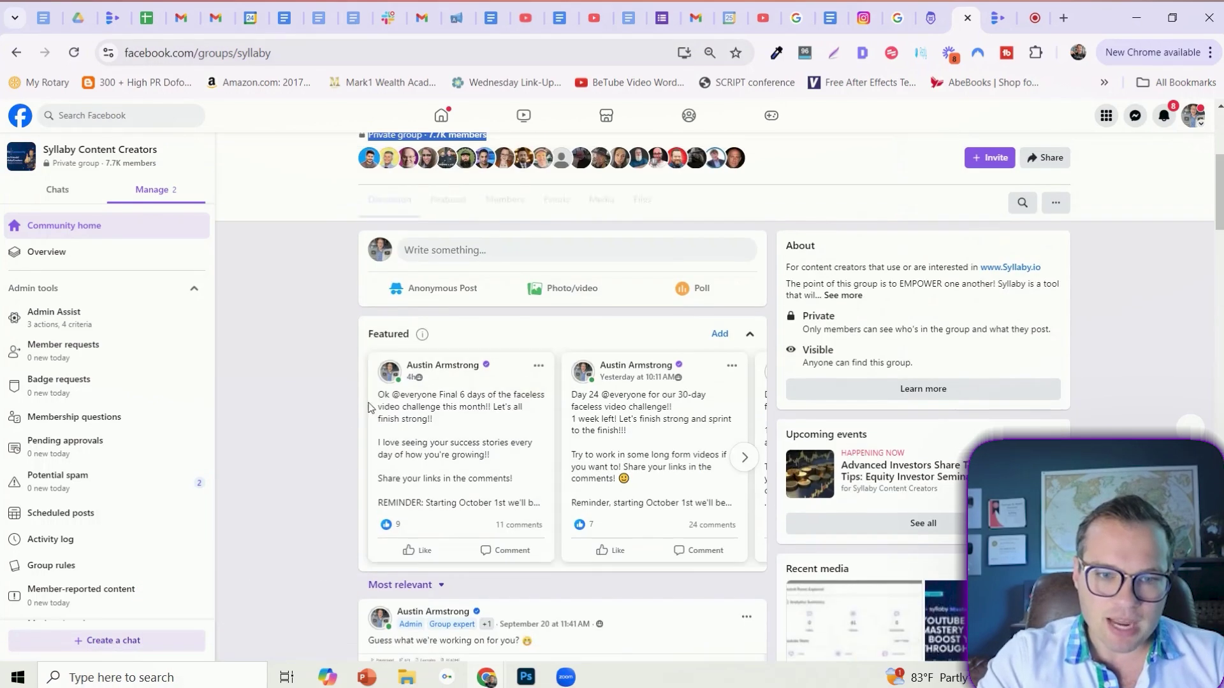
Show the Media photo grid of the Syllaby Content Creators group.
{"action": "left_click", "coordinate": [604, 205]}
Browse the group's shared screenshots up to the YouTube analytics one reporting 10,424 views.
{"action": "left_click", "coordinate": [871, 367]}
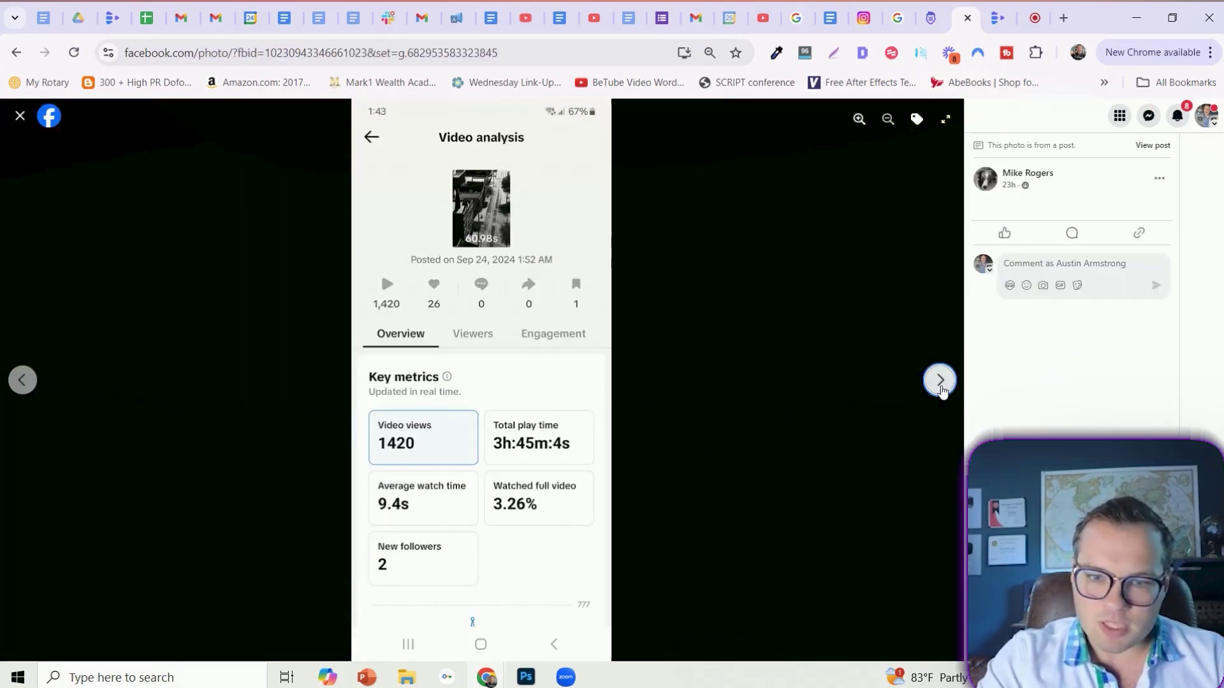
{"action": "left_click", "coordinate": [941, 381]}
{"action": "left_click", "coordinate": [938, 385]}
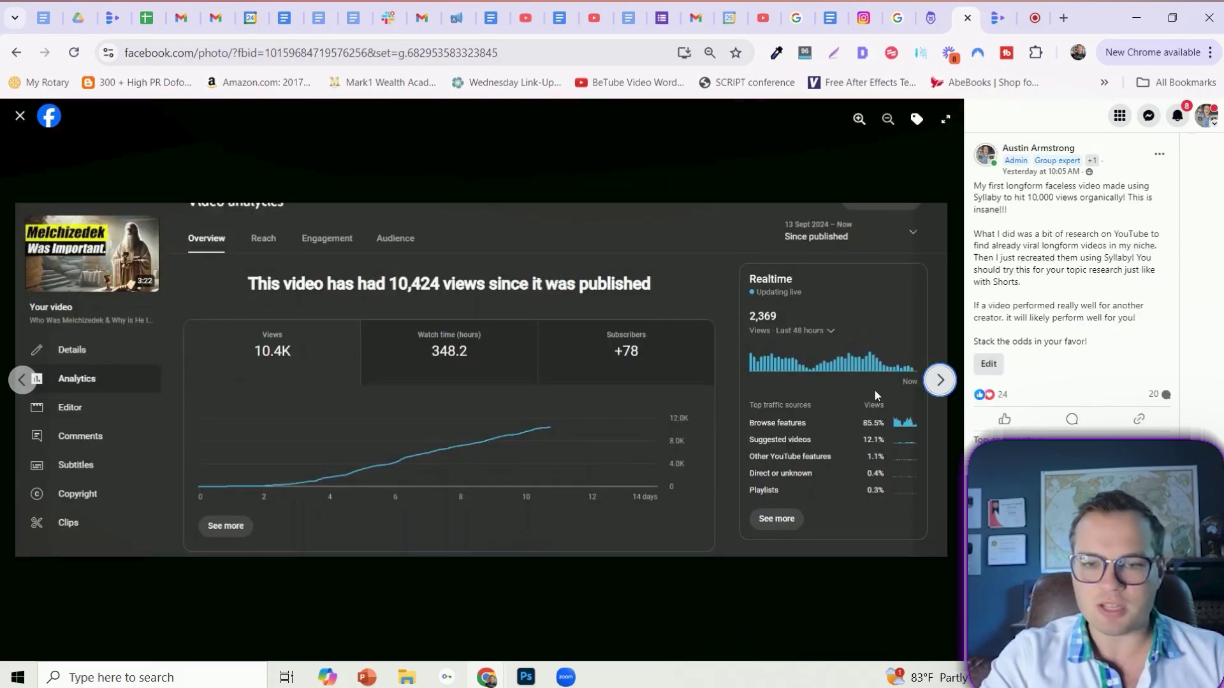
Return from the photo viewer to the group discussion page with the chat channels panel shown.
{"action": "left_click", "coordinate": [15, 118]}
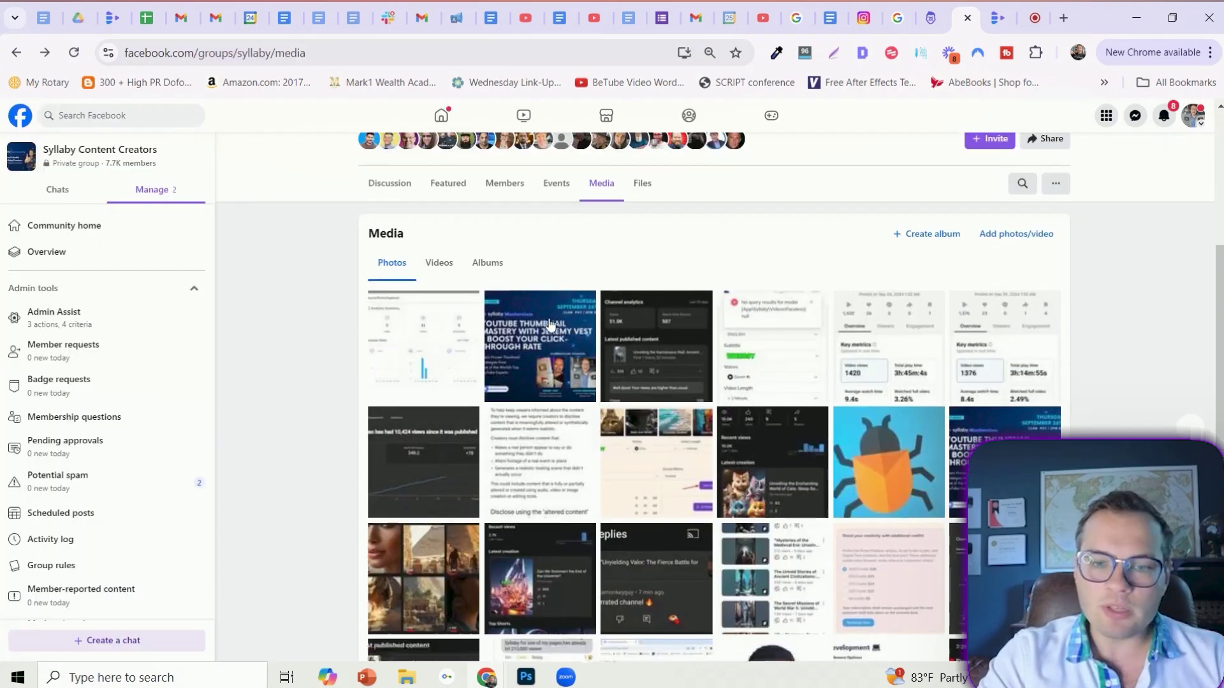
{"action": "left_click", "coordinate": [50, 197]}
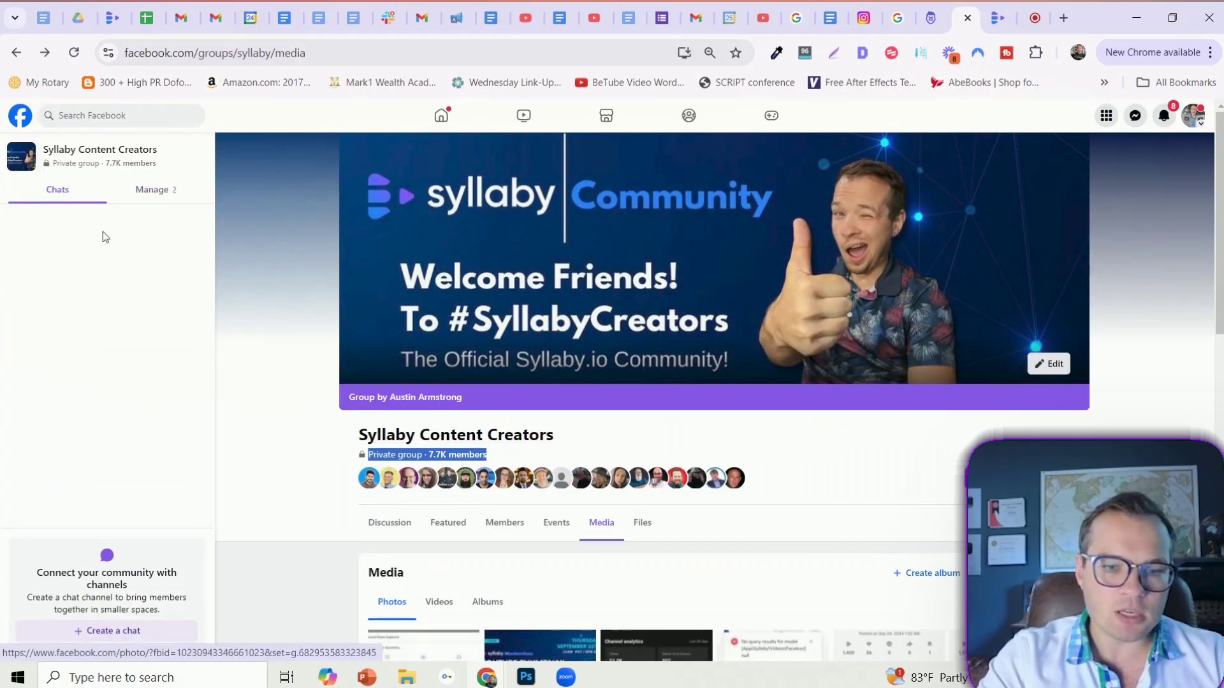
{"action": "left_click", "coordinate": [382, 524]}
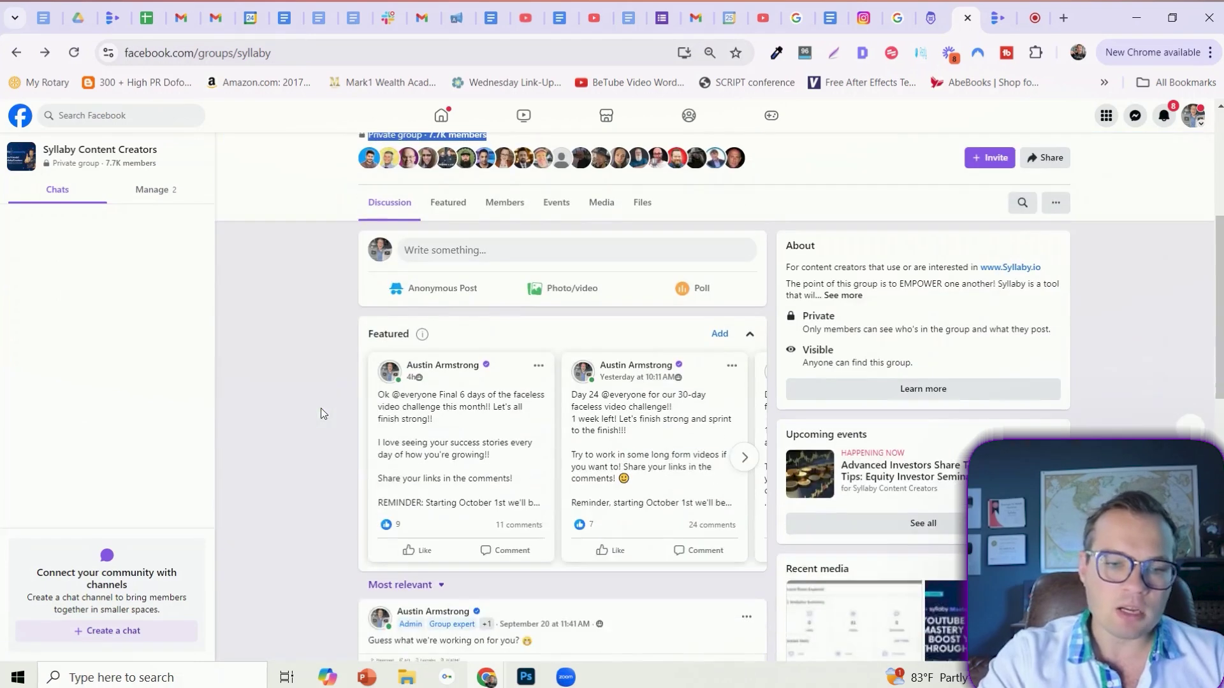